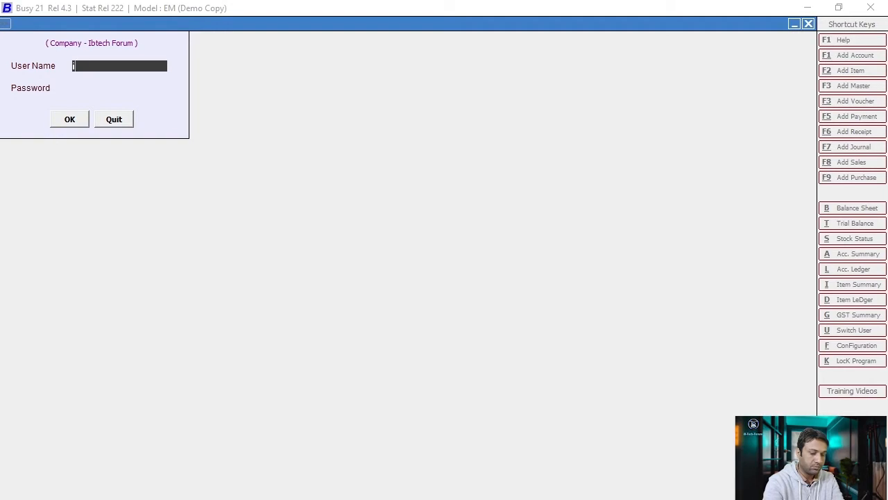
# - Log in to the Ibtech Forum company with the user name and password
pyautogui.press('Return')
pyautogui.write('ib')
pyautogui.press('Return')
pyautogui.press('Return')
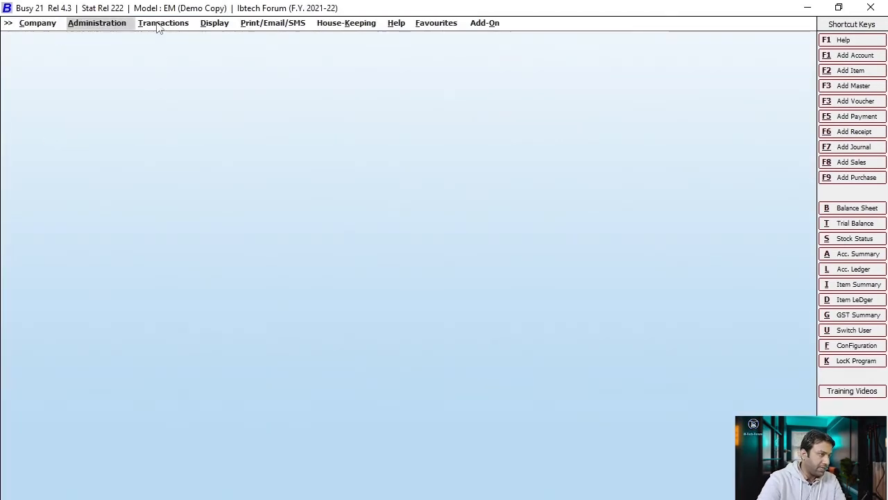
# - Start a new journal voucher from Transactions > Journal > Add
pyautogui.click(161, 25)
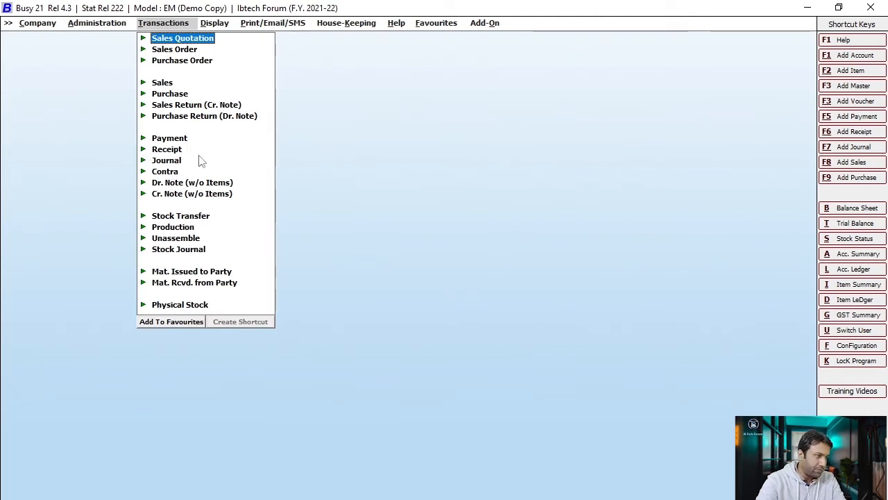
pyautogui.click(166, 160)
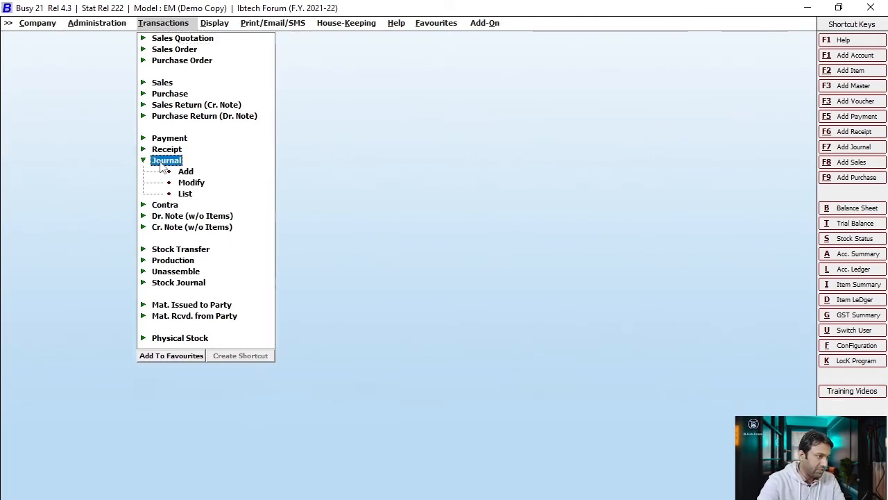
pyautogui.click(183, 171)
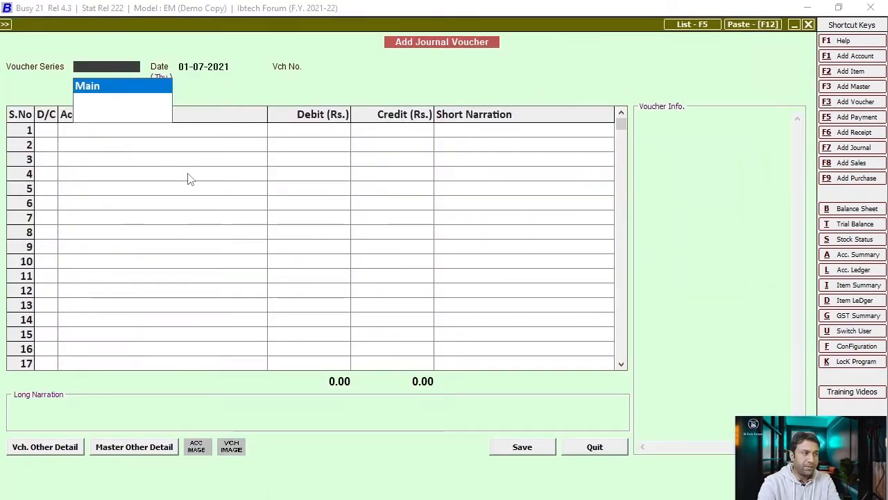
# - Keep the Main series and 01-07-2021 date, and debit Office Rent 50,000
pyautogui.press('Return')
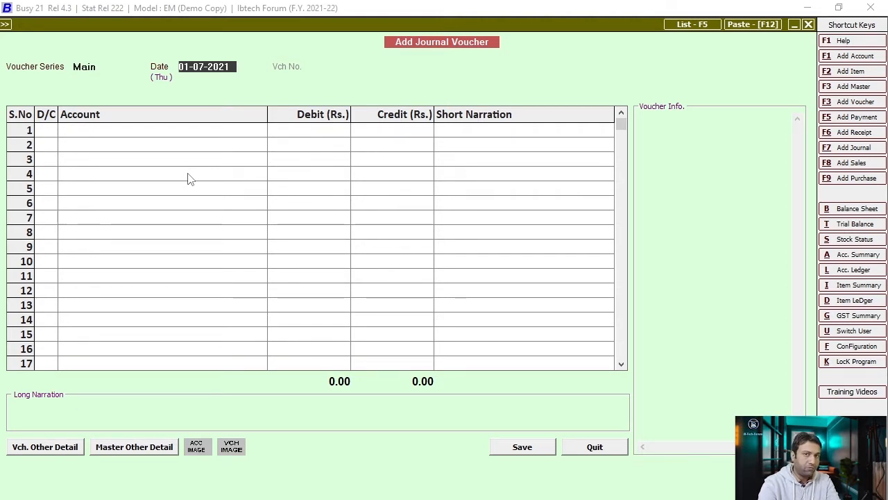
pyautogui.press('Return')
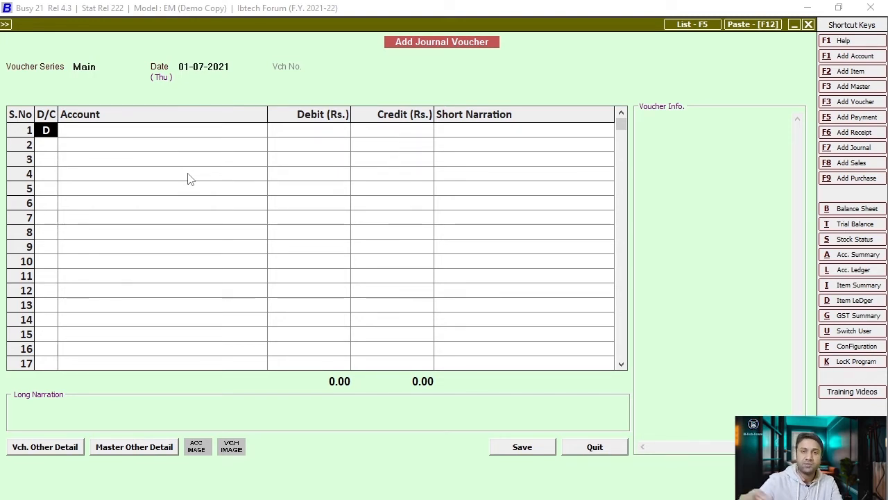
pyautogui.press('Return')
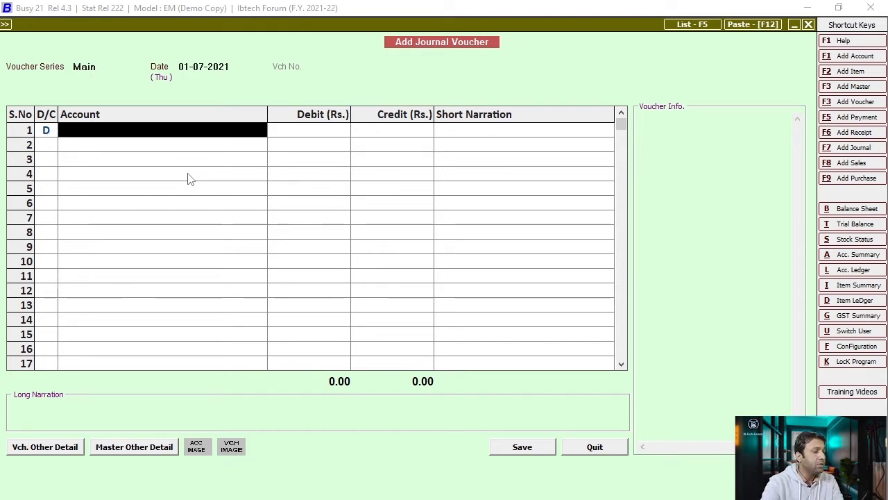
pyautogui.write('off')
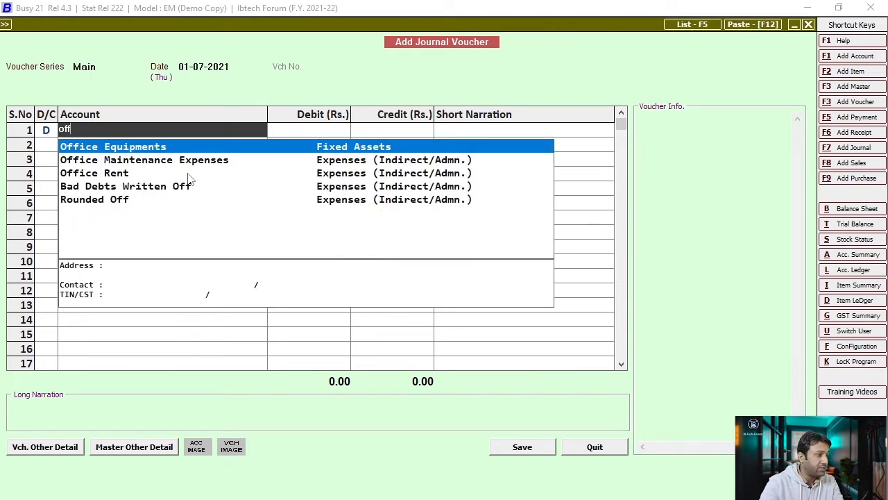
pyautogui.press('Down')
pyautogui.press('Down')
pyautogui.press('Down')
pyautogui.press('Down')
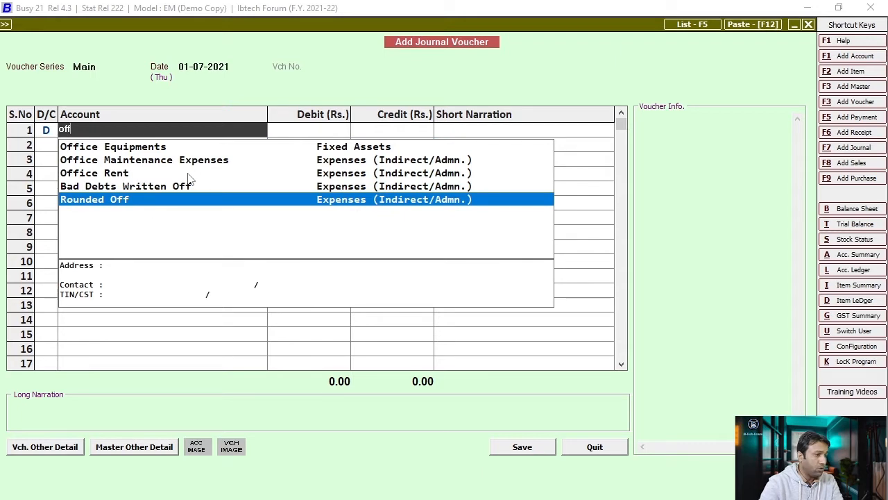
pyautogui.press('Up')
pyautogui.press('Up')
pyautogui.press('Return')
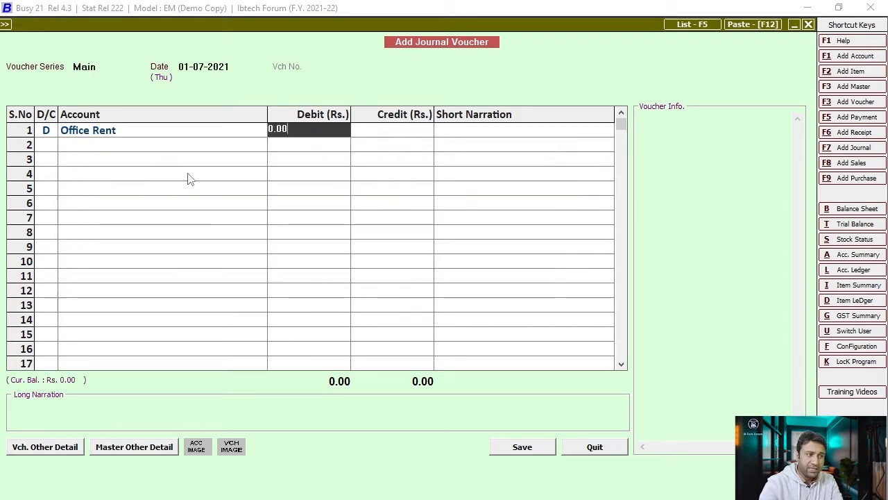
pyautogui.write('50000')
pyautogui.press('Return')
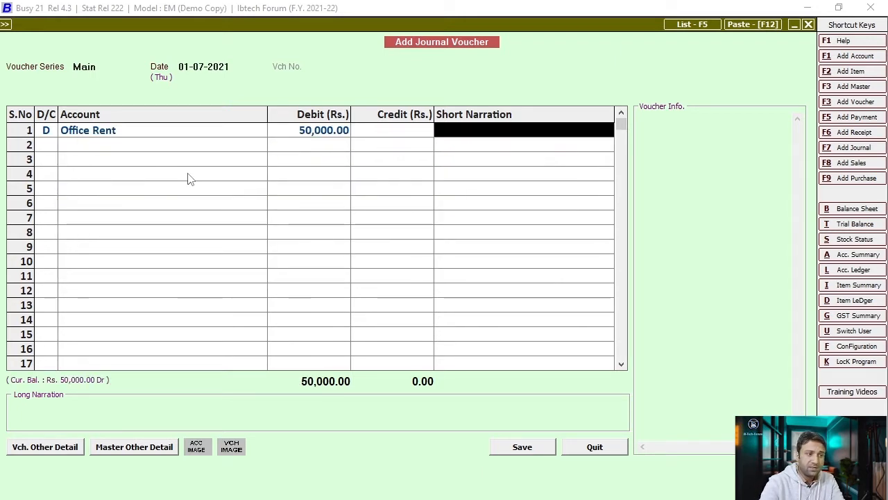
# - Credit Cash, narrate 'Piad office rent', and save despite the negative cash warning
pyautogui.press('Return')
pyautogui.press('Return')
pyautogui.write('ca')
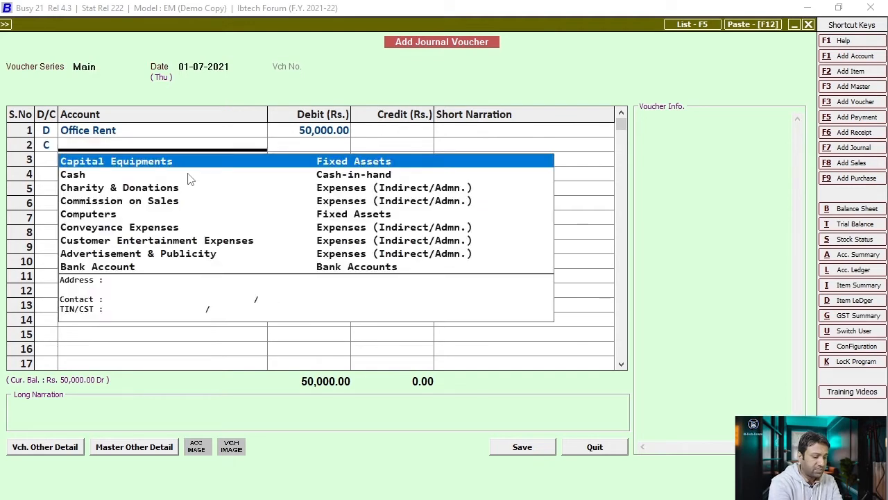
pyautogui.write('sh')
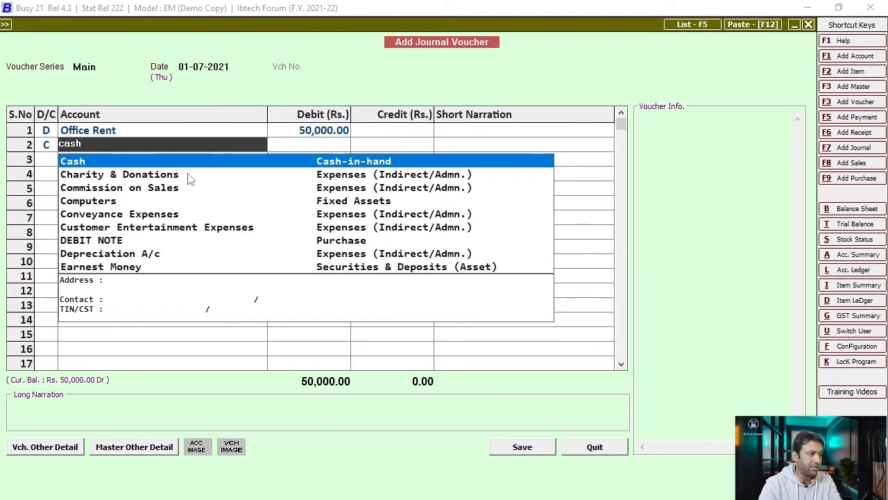
pyautogui.press('Return')
pyautogui.press('Return')
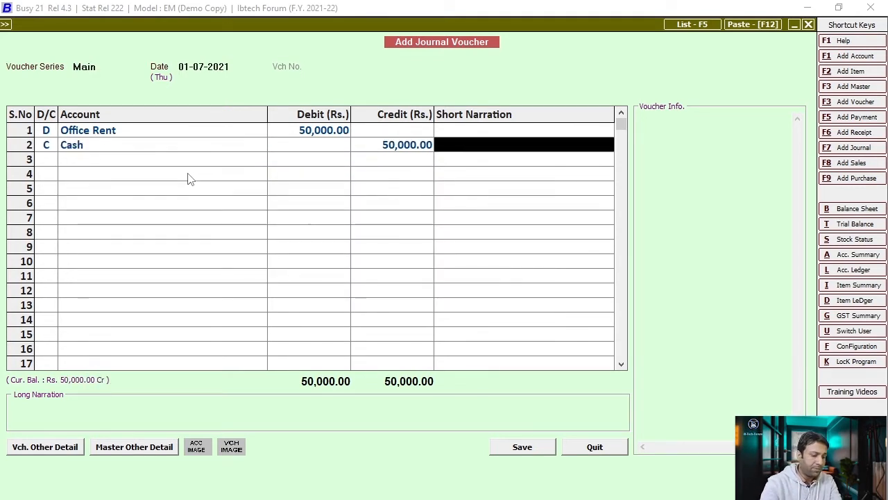
pyautogui.write('piad ')
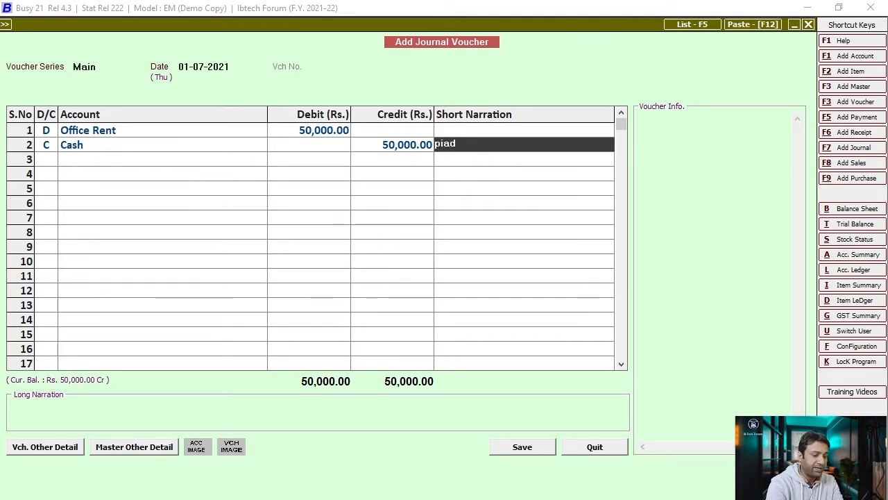
pyautogui.write('of')
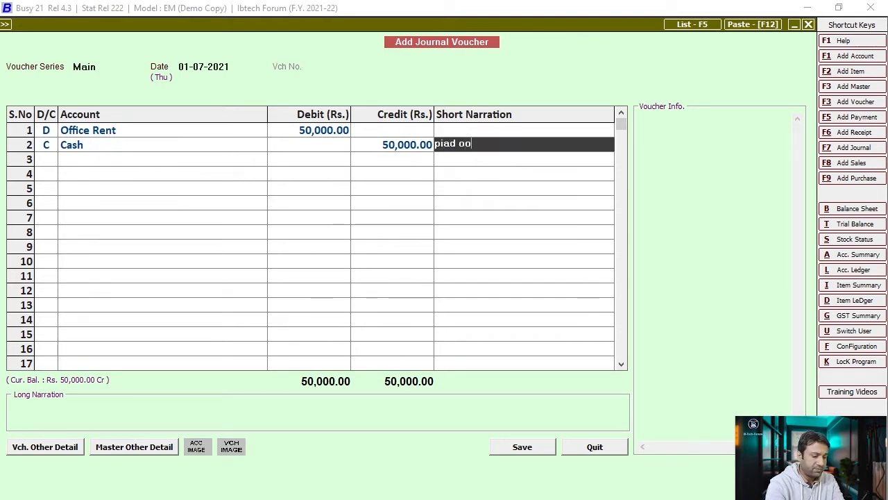
pyautogui.press('BackSpace')
pyautogui.write('ffice rent')
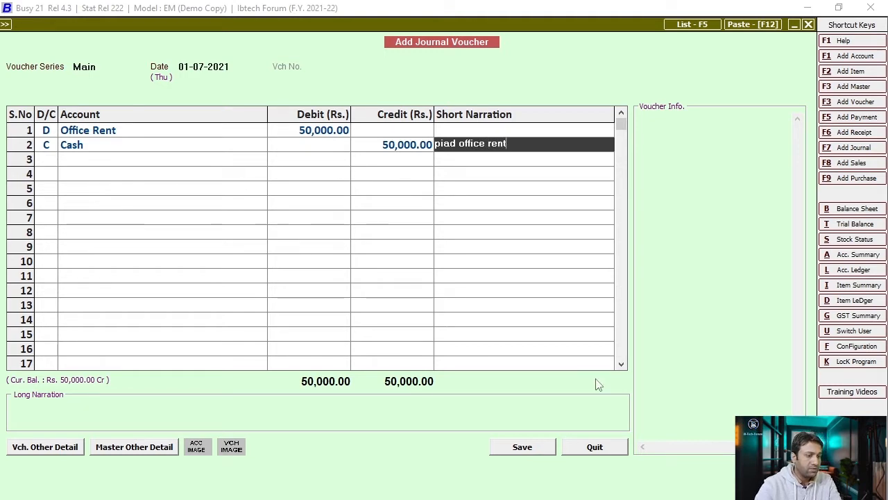
pyautogui.click(496, 445)
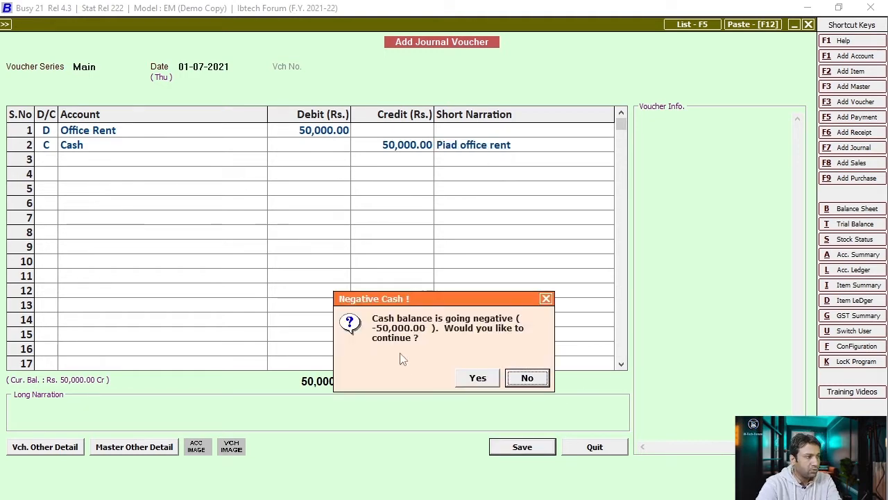
pyautogui.click(478, 378)
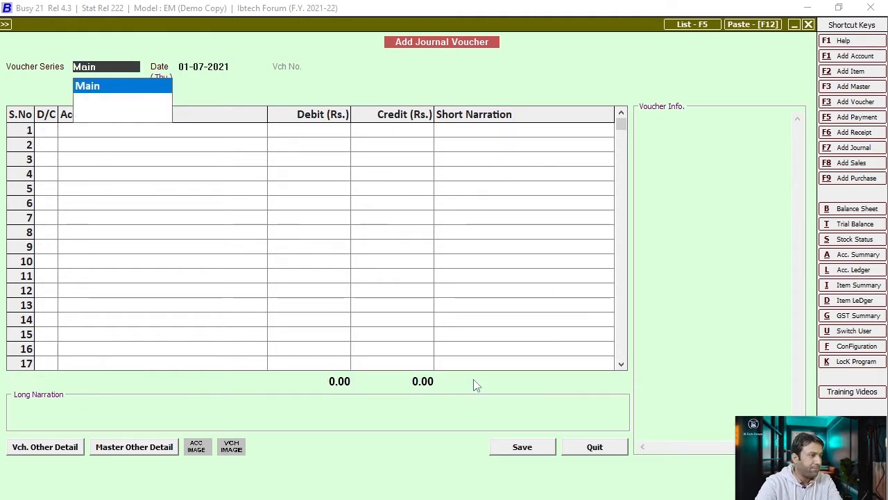
# - Date the voucher 02-07-2021 and debit SAHIL COMPUTER 1,00,000
pyautogui.press('Return')
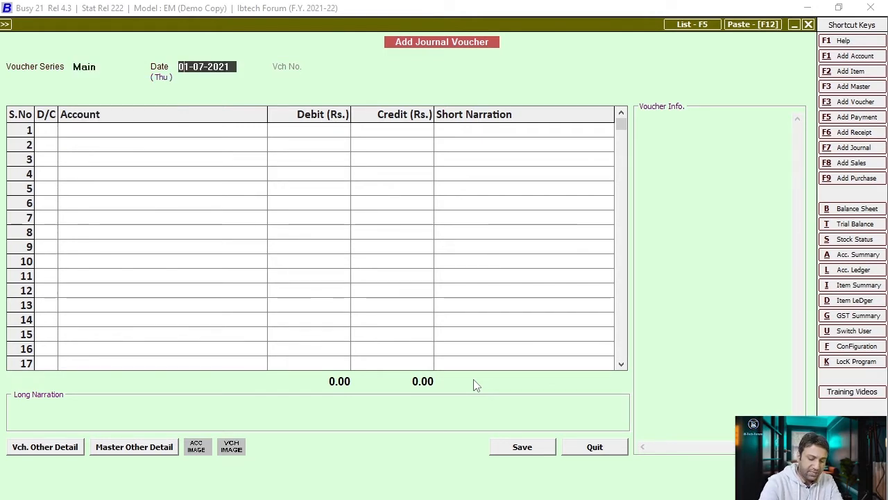
pyautogui.write('02')
pyautogui.press('Return')
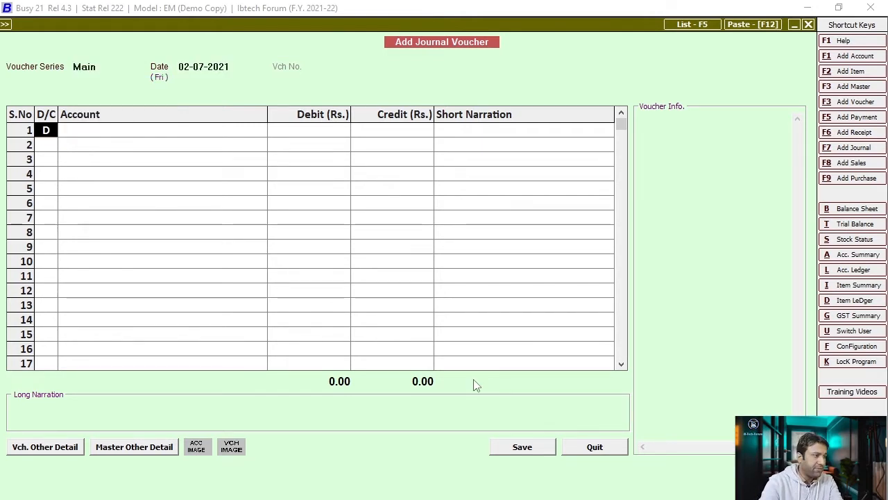
pyautogui.press('Return')
pyautogui.write('sahi')
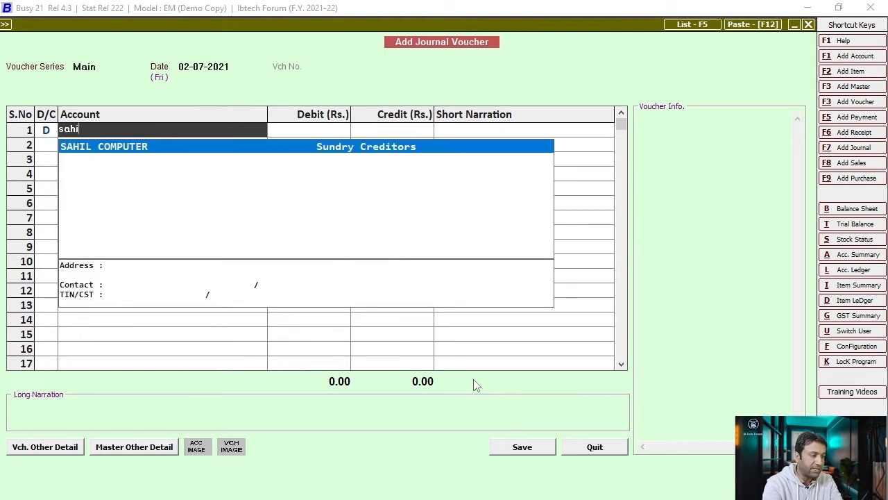
pyautogui.press('Return')
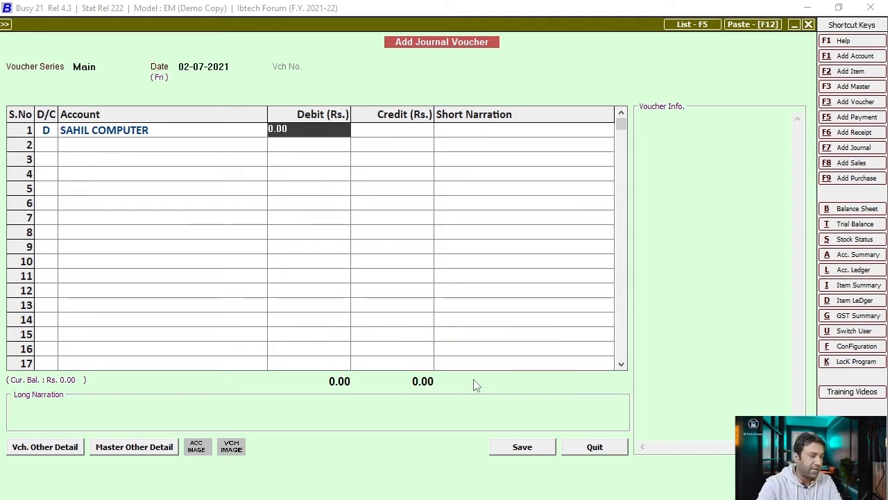
pyautogui.write('100000')
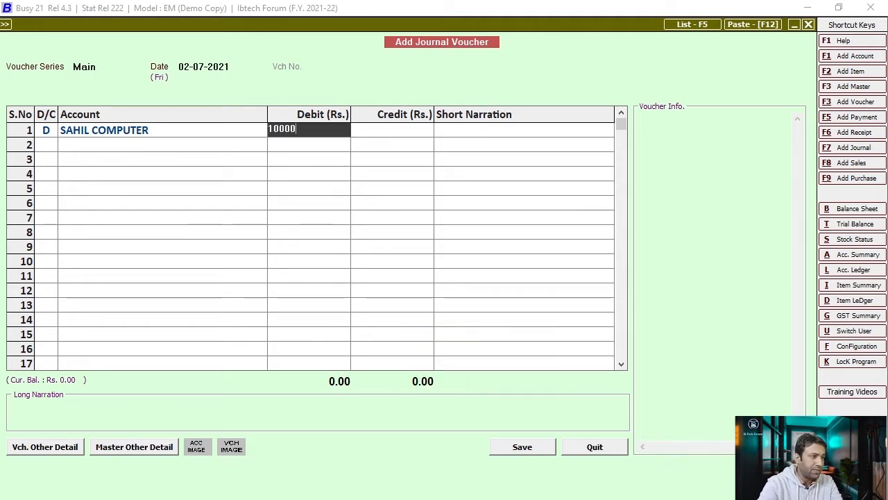
pyautogui.press('Return')
# - Credit Cash with narration 'pait to vendor for supplies.' and save the voucher
pyautogui.press('Return')
pyautogui.press('Return')
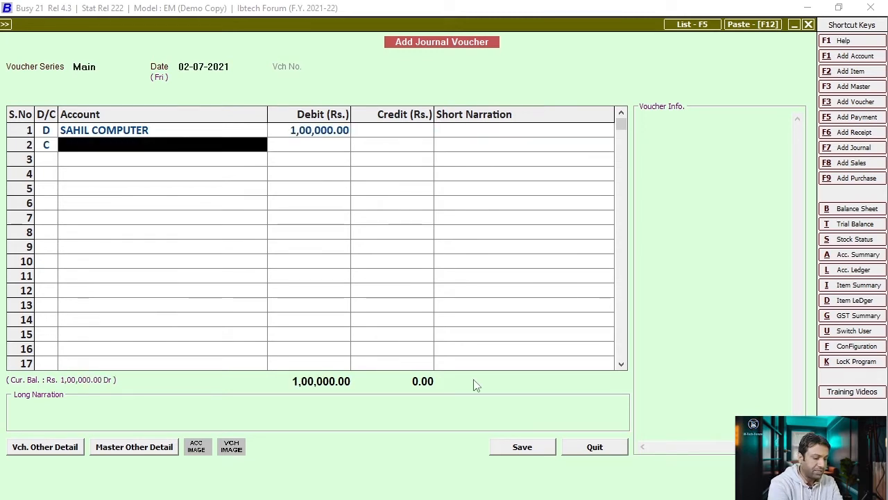
pyautogui.write('cash')
pyautogui.press('Return')
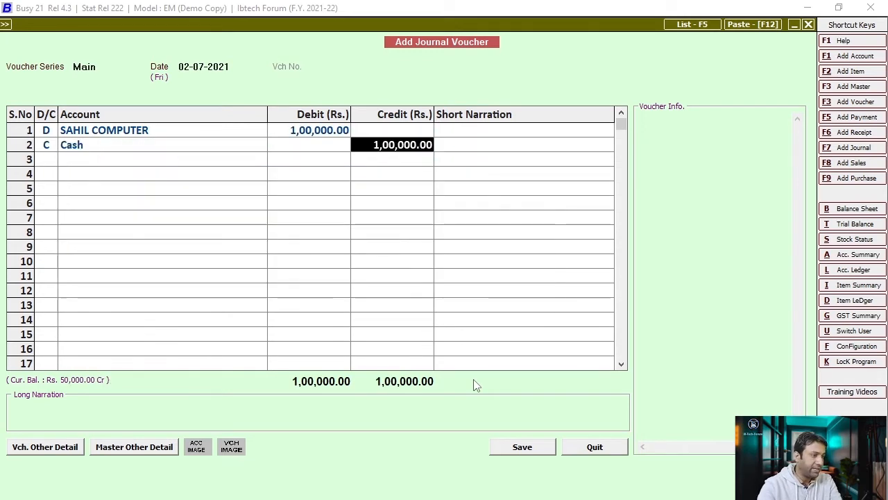
pyautogui.press('Return')
pyautogui.write('pait to ')
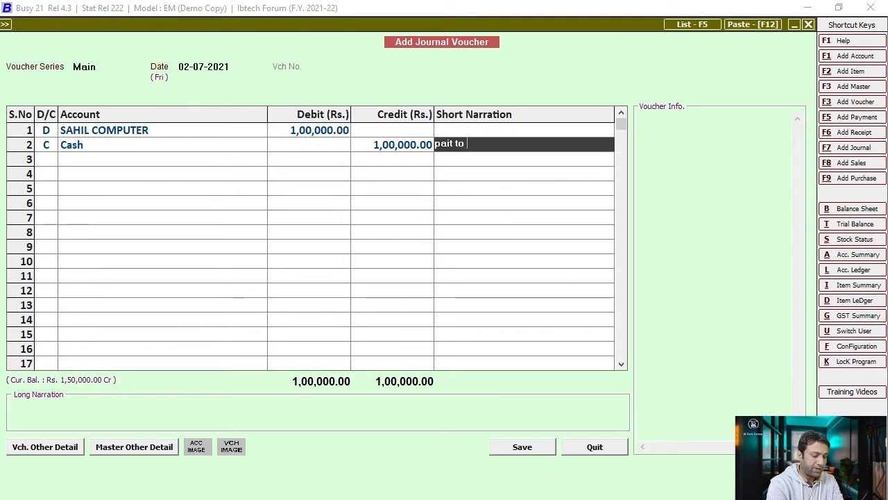
pyautogui.write('vendor')
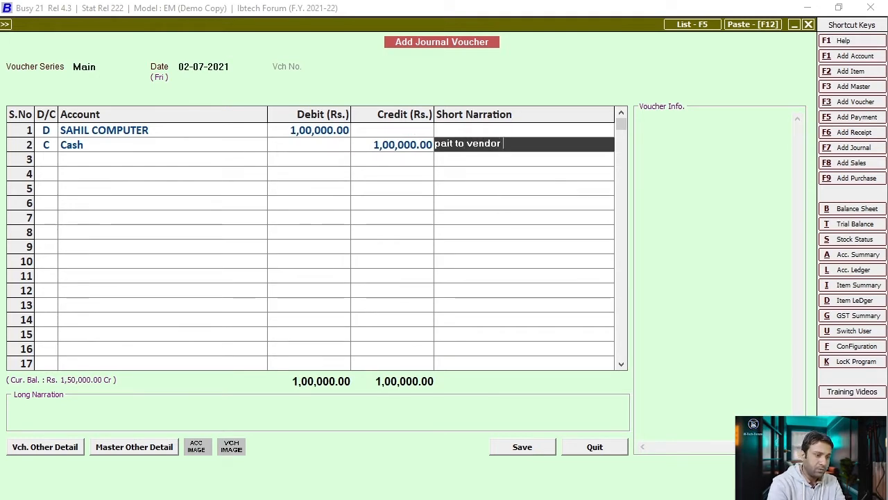
pyautogui.write(' for')
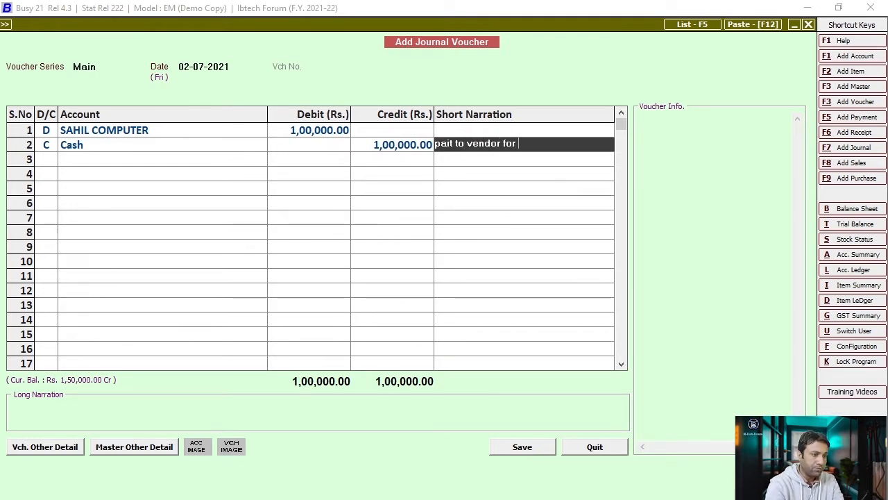
pyautogui.write(' suppli')
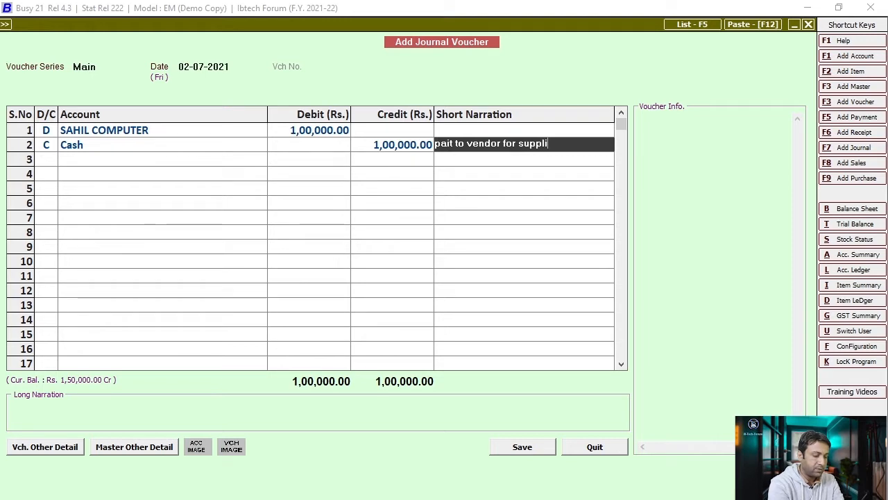
pyautogui.write('es.')
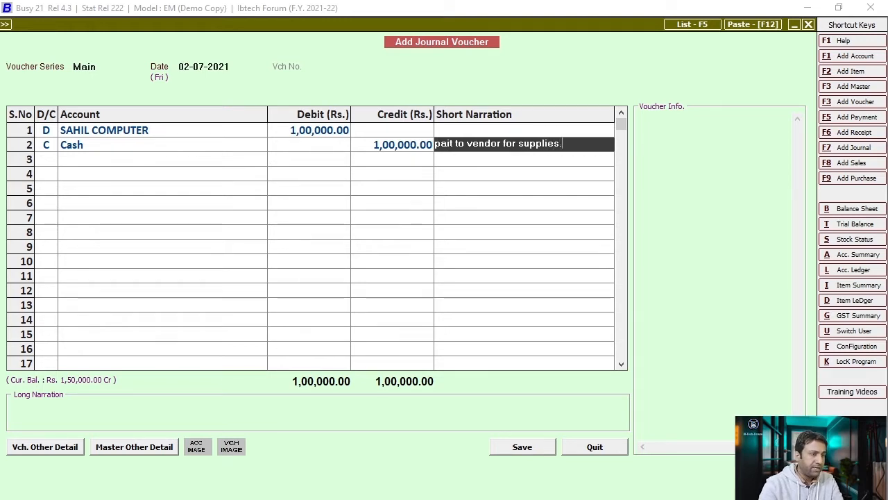
pyautogui.click(521, 446)
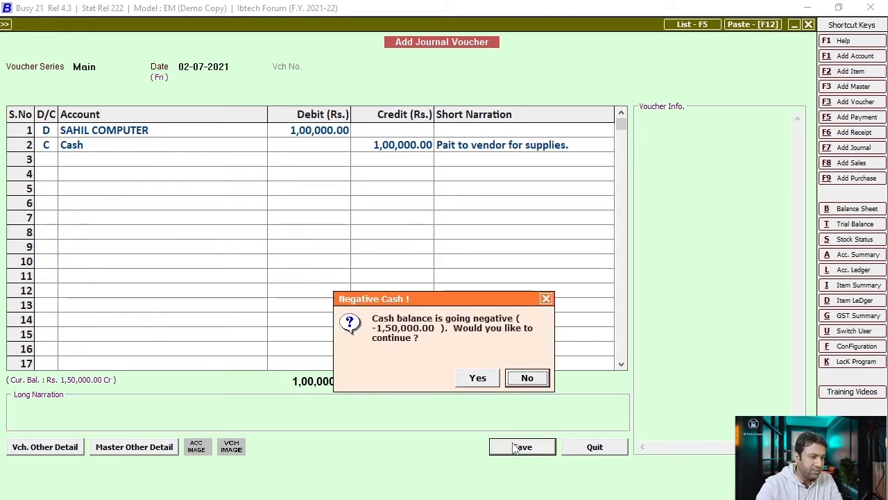
# - Accept the Negative Cash warning so the 1,00,000 vendor voucher is saved
pyautogui.click(478, 378)
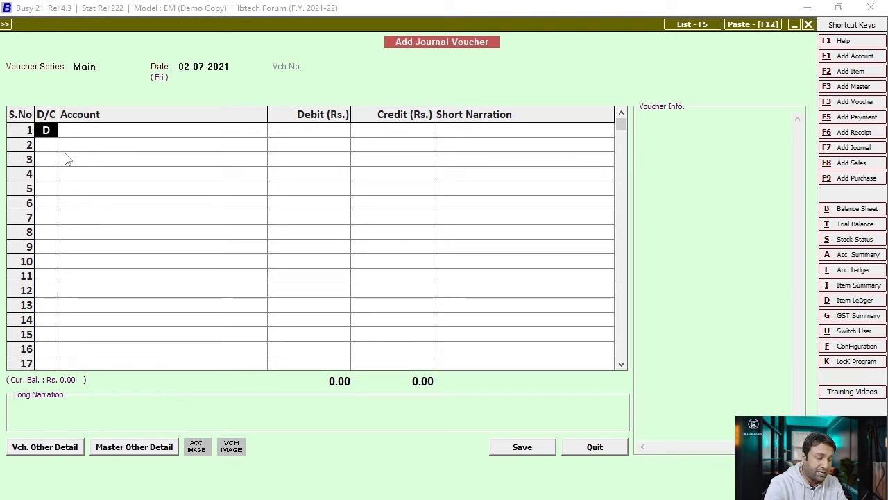
# - Debit Purchase 1,00,000 on the first row
pyautogui.press('Return')
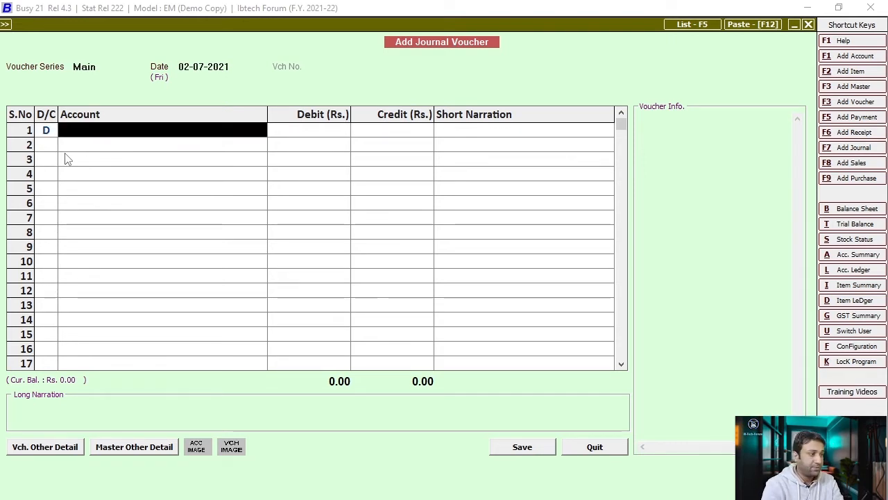
pyautogui.write('pu')
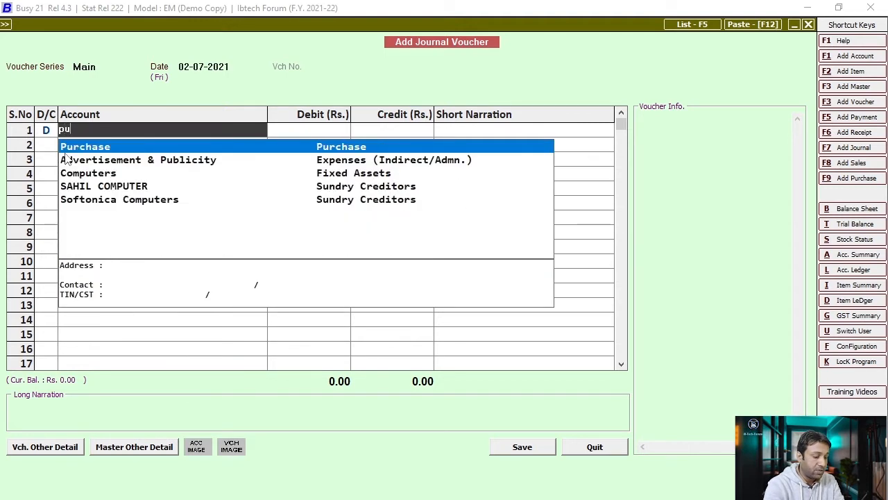
pyautogui.press('Return')
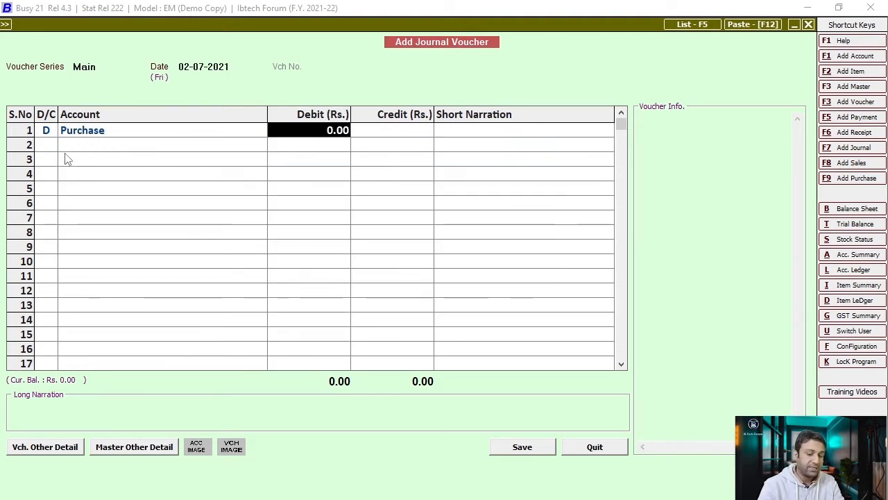
pyautogui.write('1100000')
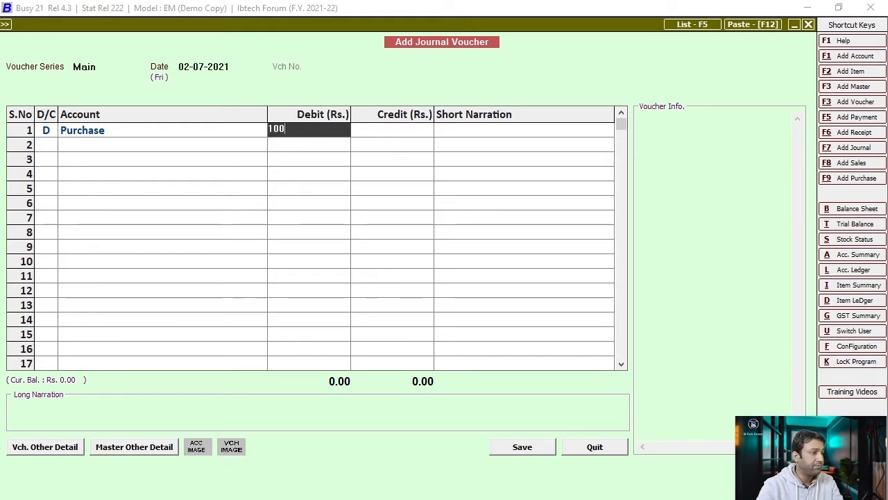
pyautogui.press('Return')
pyautogui.press('Return')
pyautogui.press('Return')
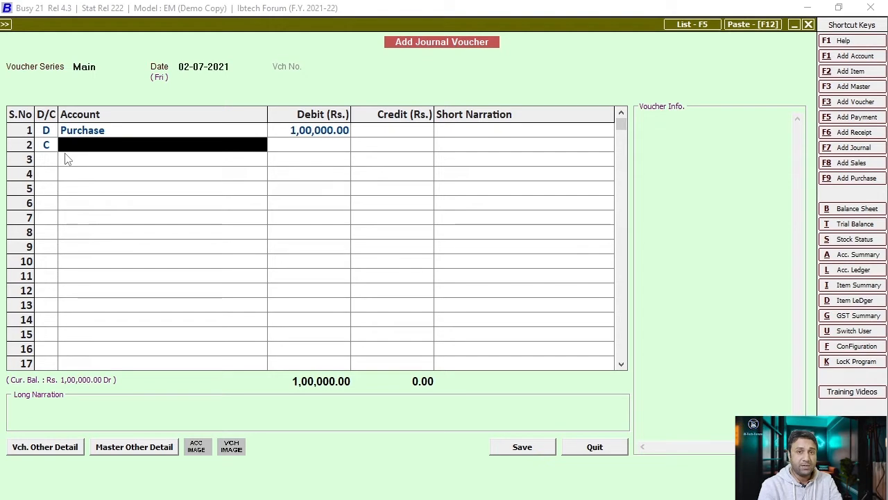
# - Credit Rehan Stationers with the narration 'Office material'
pyautogui.press('Return')
pyautogui.write('rehan')
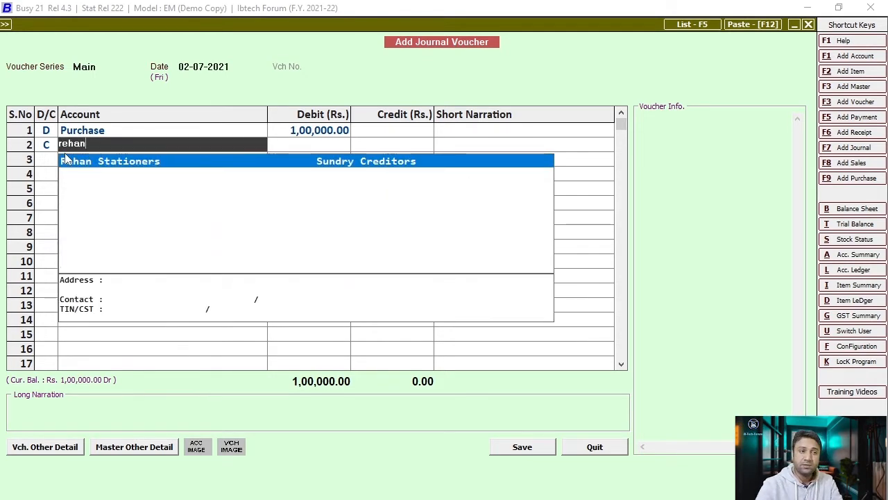
pyautogui.press('Return')
pyautogui.press('Return')
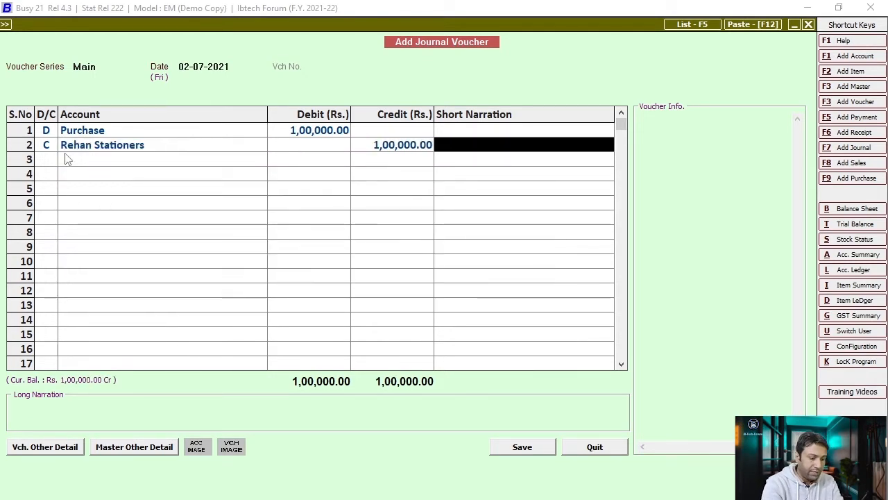
pyautogui.write('Of')
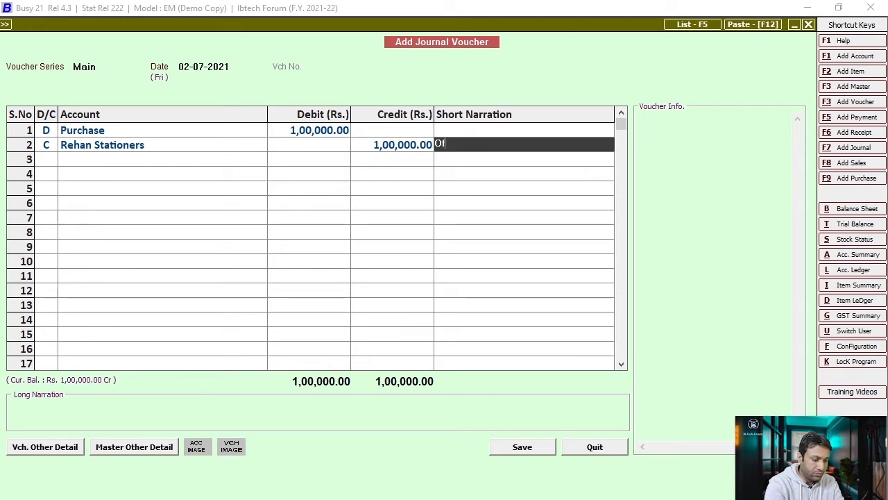
pyautogui.write('fice')
pyautogui.press('BackSpace')
pyautogui.press('BackSpace')
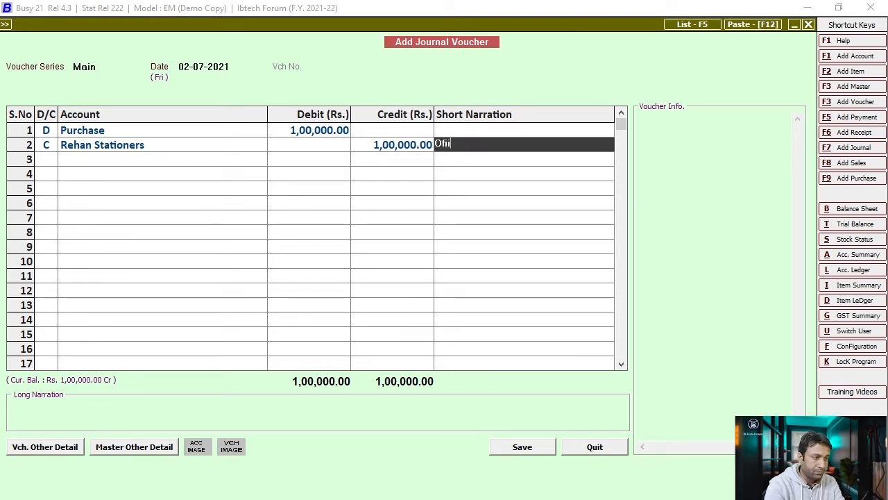
pyautogui.write('fice ')
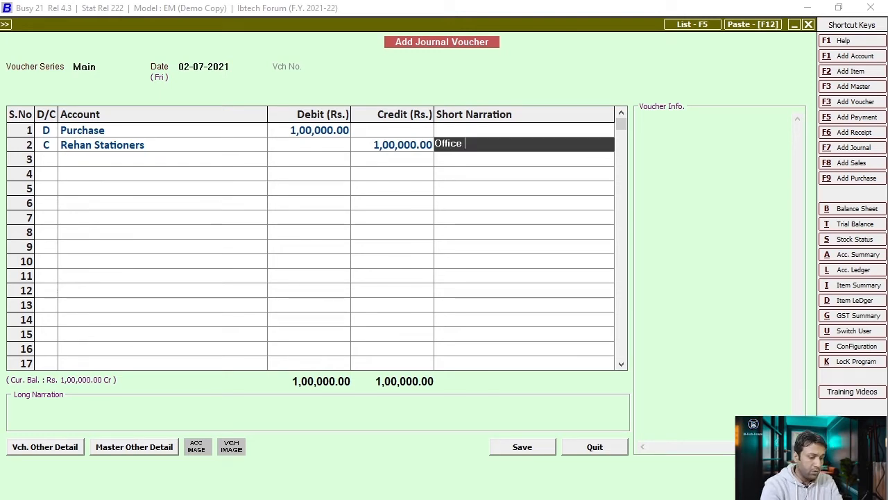
pyautogui.write('material')
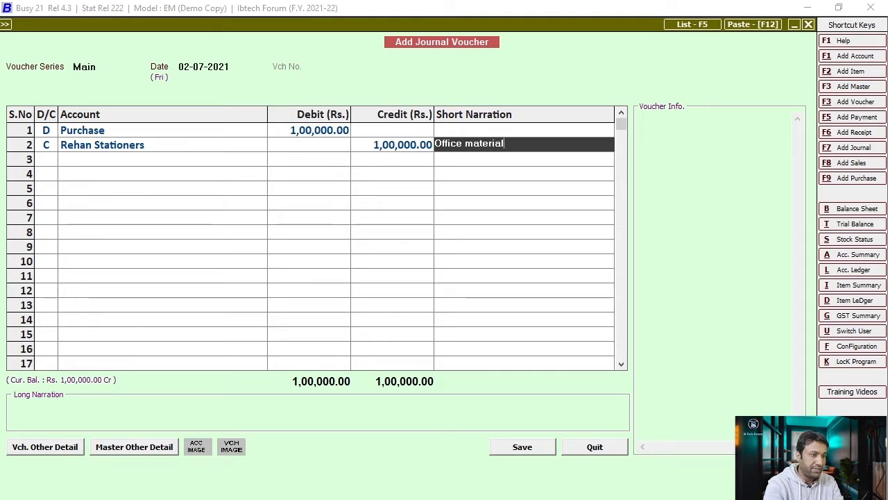
pyautogui.press('Return')
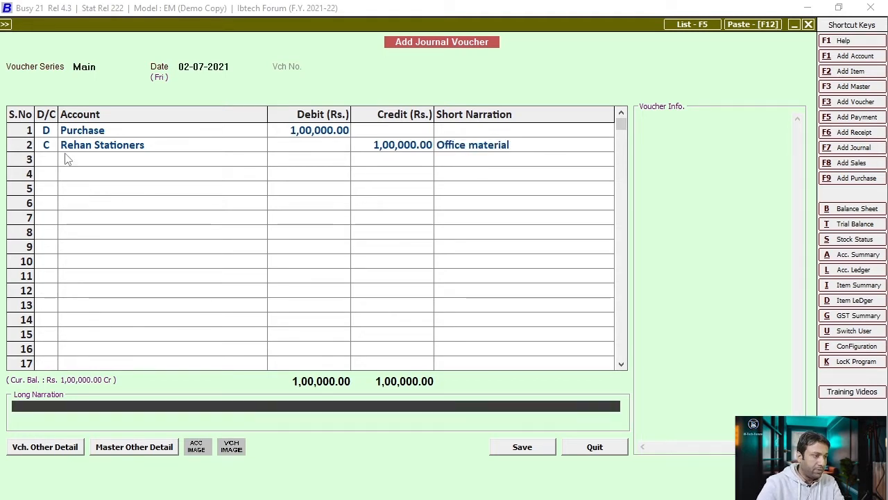
# - Save the purchase voucher and start a new one debiting Rehan Stationers
pyautogui.click(515, 450)
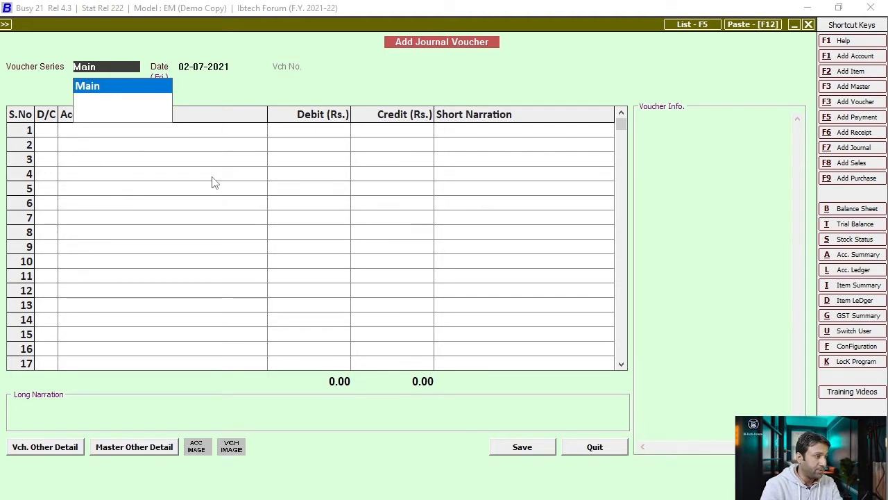
pyautogui.press('Return')
pyautogui.press('Return')
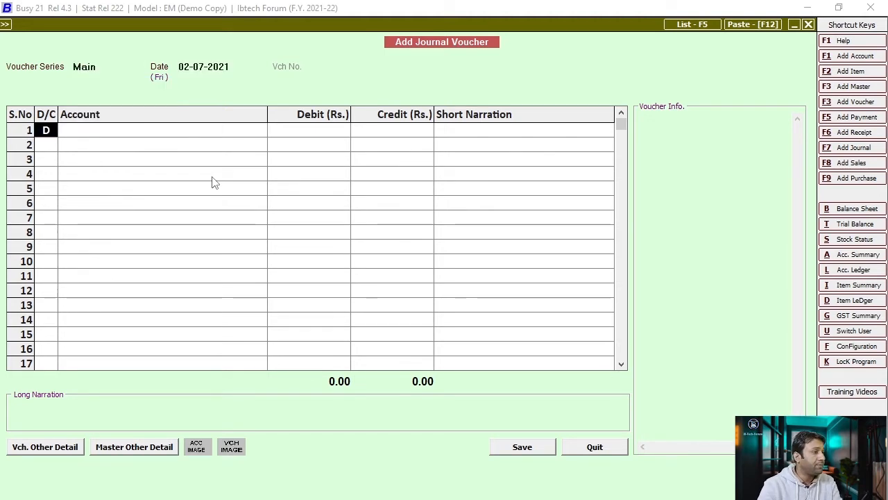
pyautogui.press('Return')
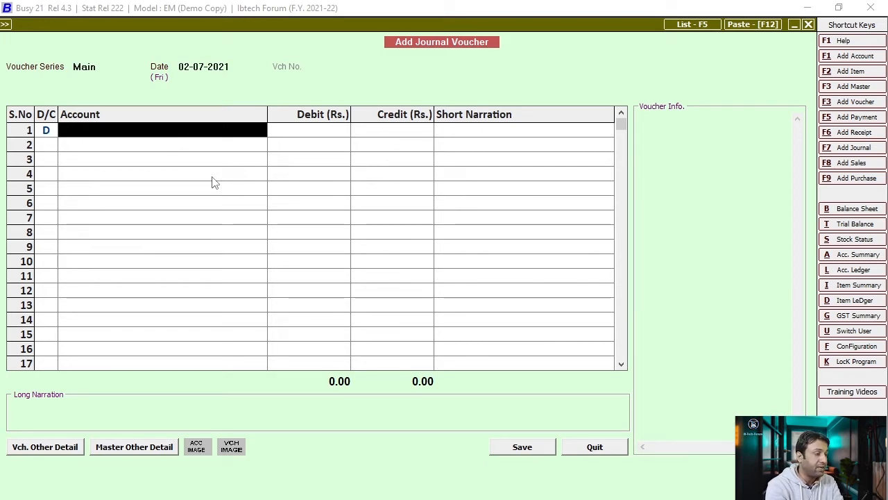
pyautogui.write('rehan')
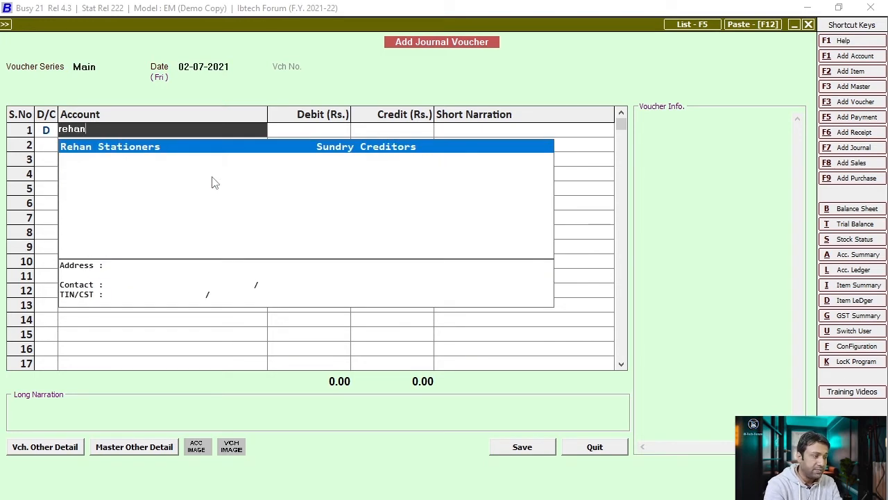
pyautogui.press('Return')
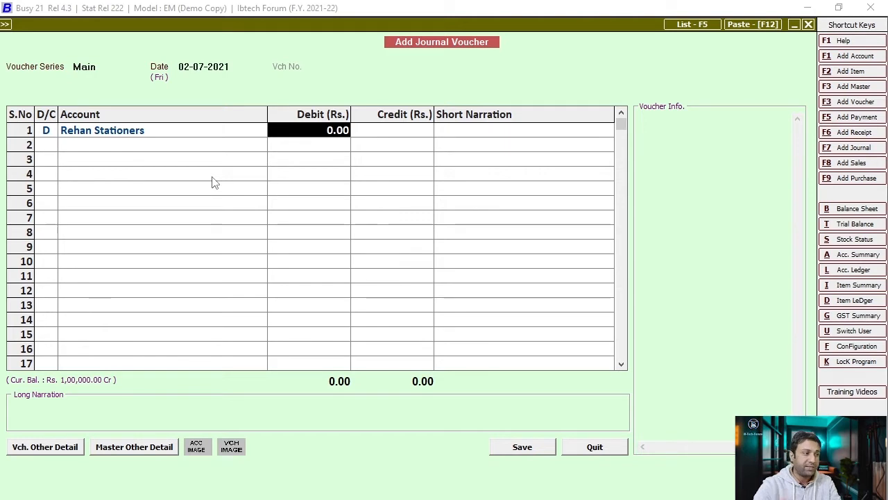
# - Enter the 20,000 debit and start creating a new 'purchase' credit account
pyautogui.write('20000')
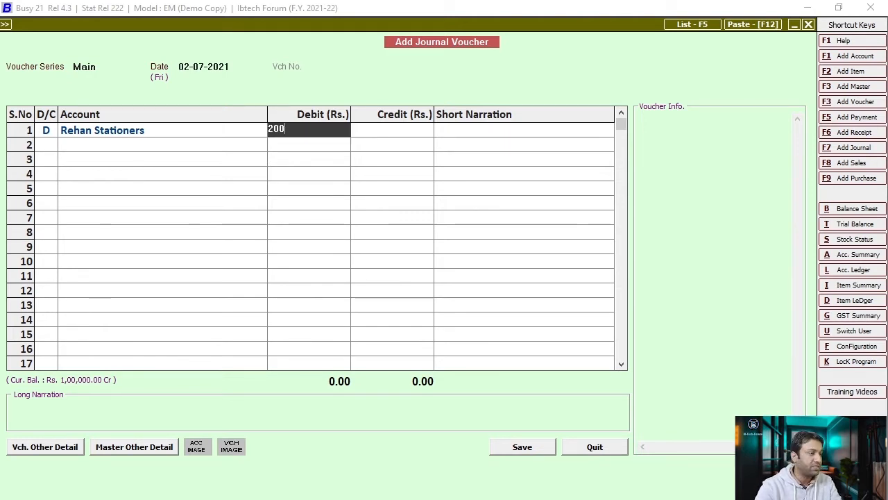
pyautogui.press('Return')
pyautogui.press('Return')
pyautogui.press('Return')
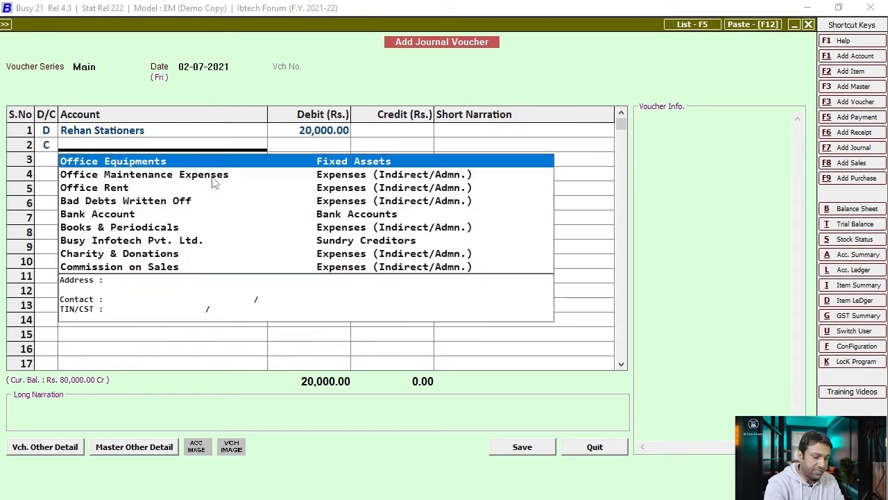
pyautogui.write('purchase')
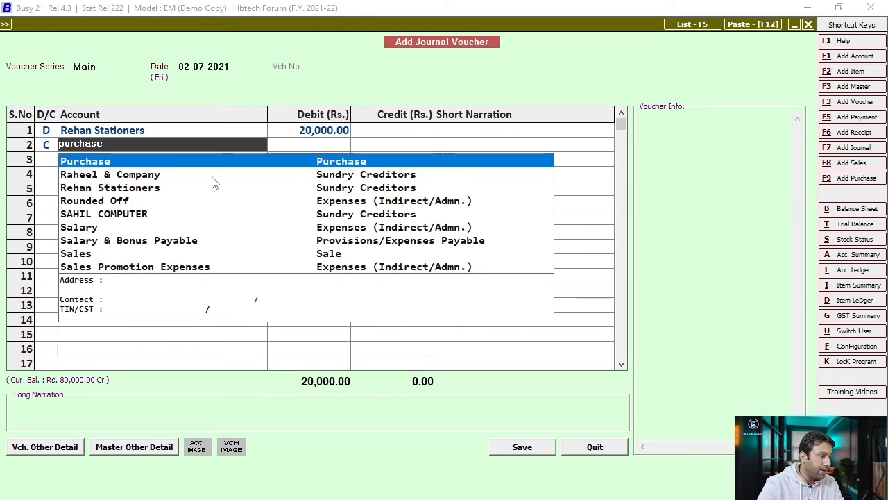
pyautogui.press('F3')
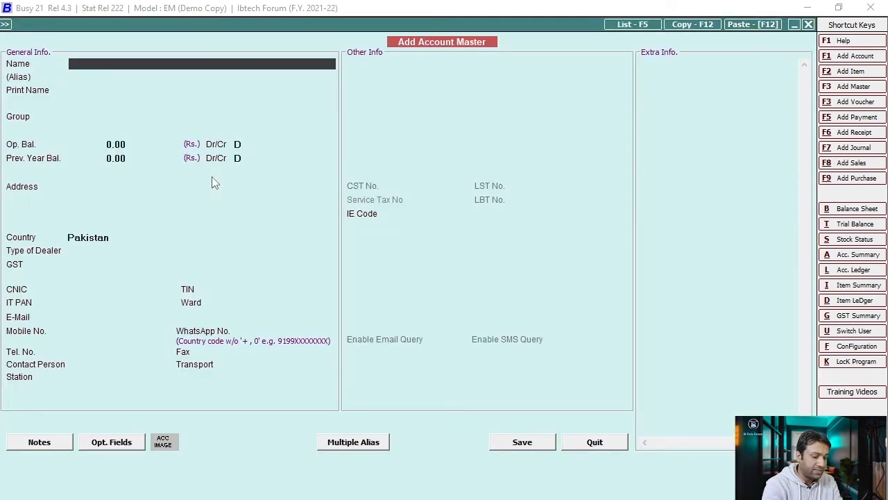
# - Create a Purchase Return account in the Purchase group and save the 20,000 voucher crediting it
pyautogui.write('Purc')
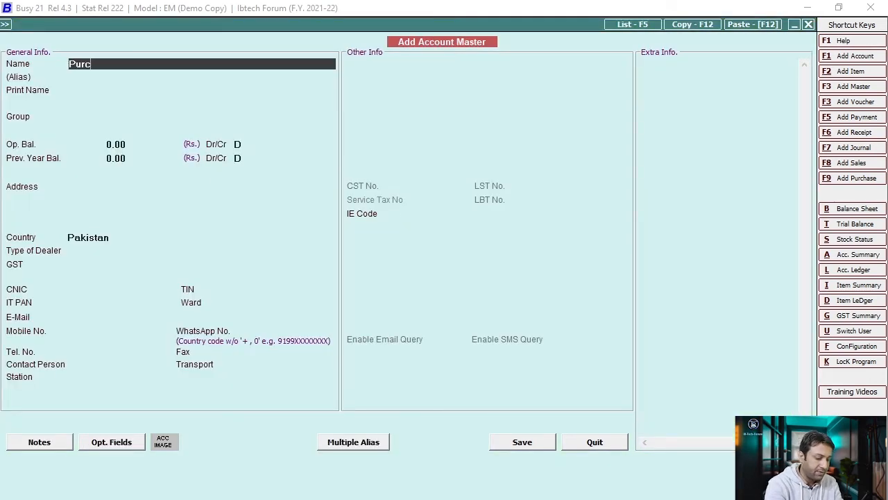
pyautogui.write('hase Ret')
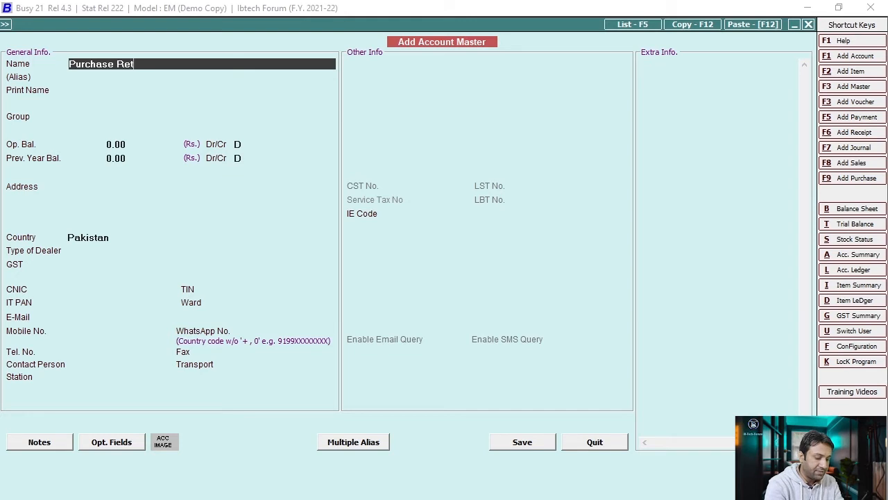
pyautogui.write('urn')
pyautogui.press('Return')
pyautogui.press('Return')
pyautogui.press('Return')
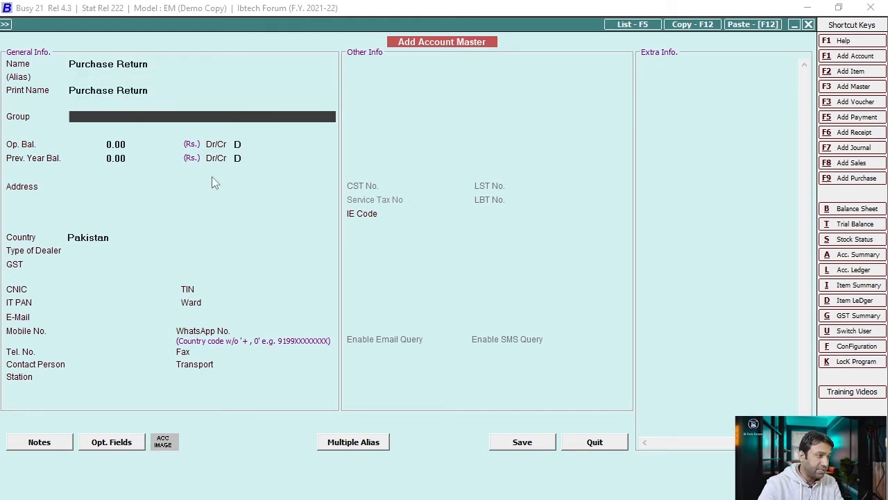
pyautogui.write('purchase')
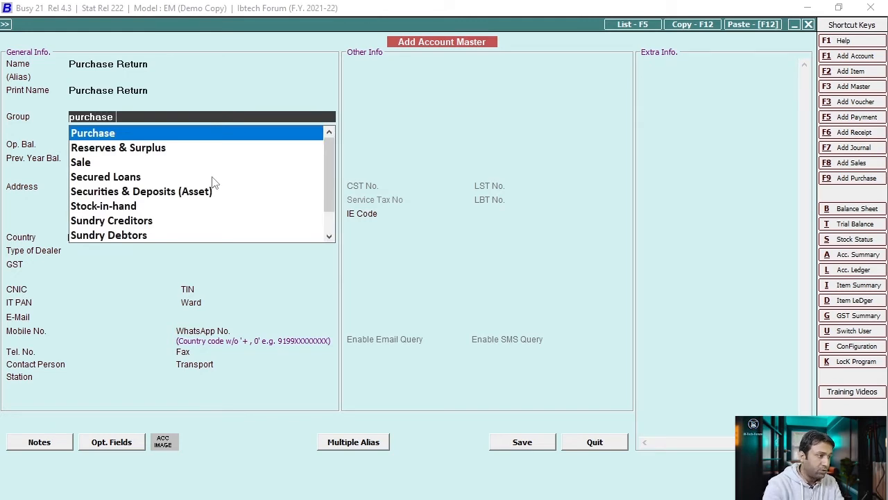
pyautogui.press('Return')
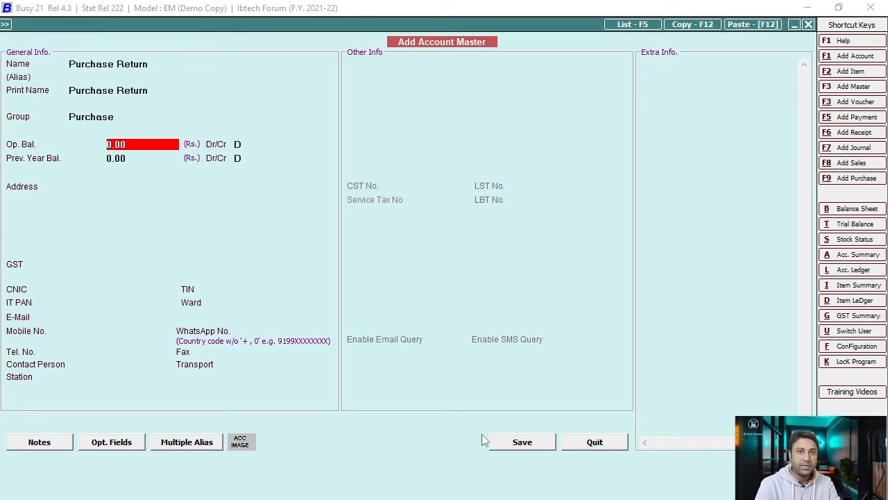
pyautogui.click(544, 448)
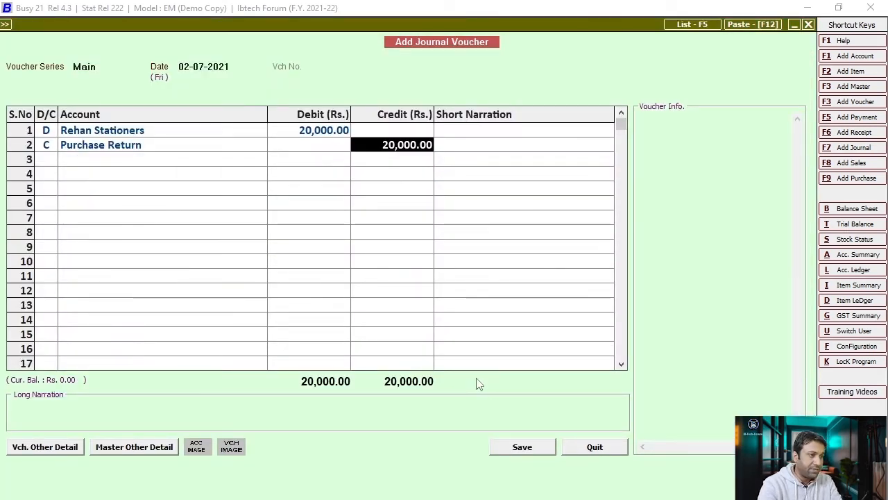
pyautogui.click(518, 450)
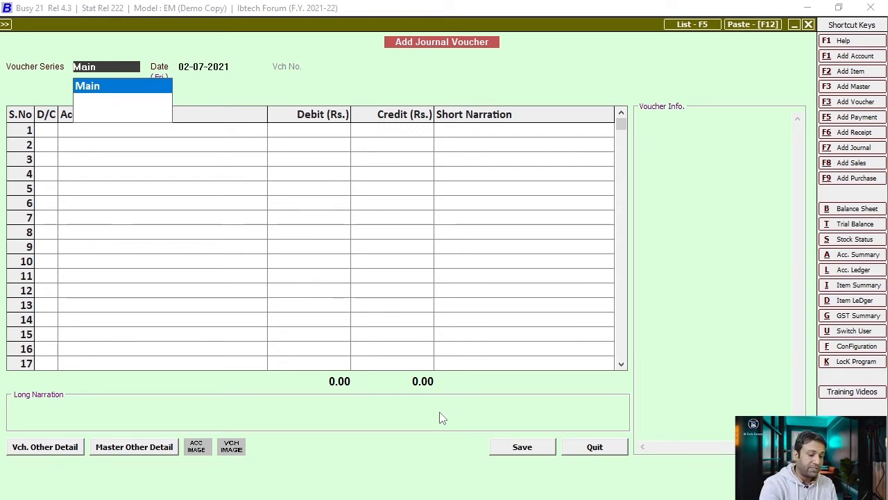
# - View Rehan Stationers' ledger, check the 80,000.00 Cr closing balance, and return to journal entry
pyautogui.hotkey('alt', 'l')
pyautogui.write('rehan')
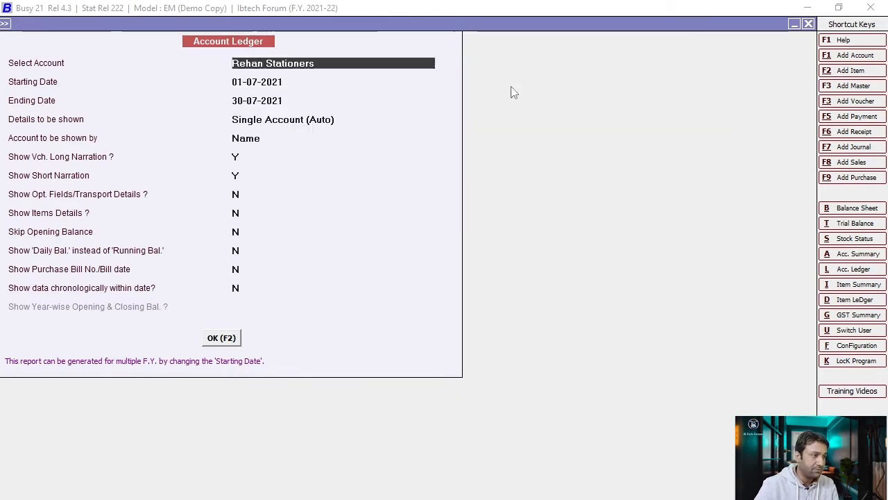
pyautogui.press('Return')
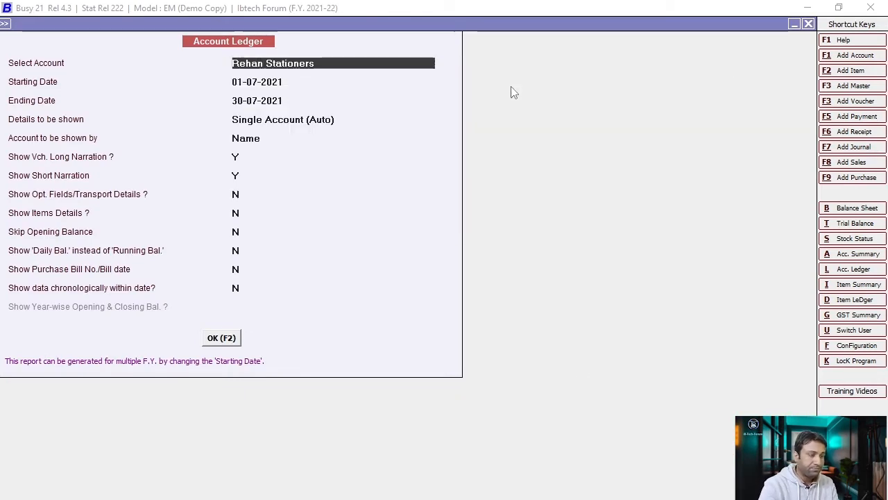
pyautogui.click(230, 340)
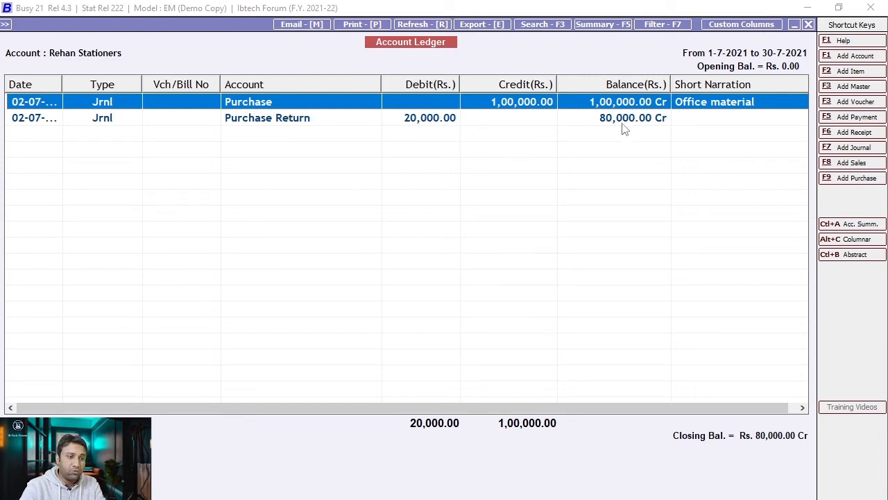
pyautogui.hotkey('ctrl', '1')
pyautogui.click(847, 469)
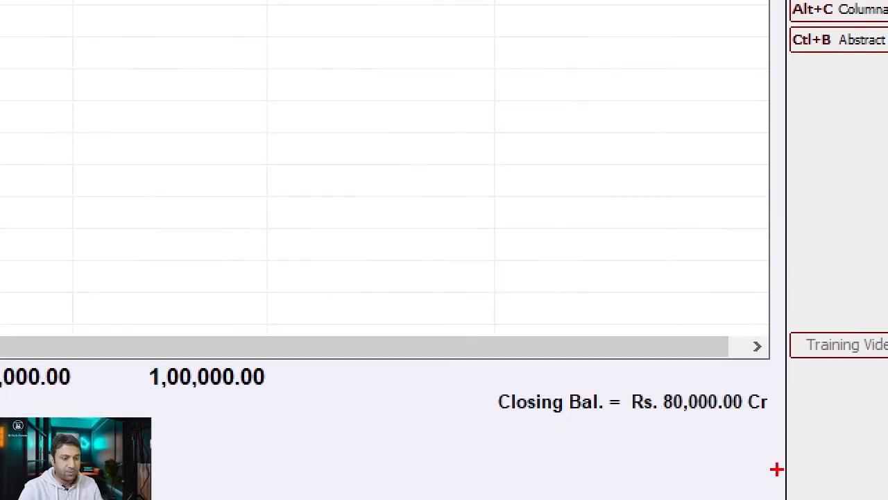
pyautogui.moveTo(567, 357); pyautogui.dragTo(829, 485)
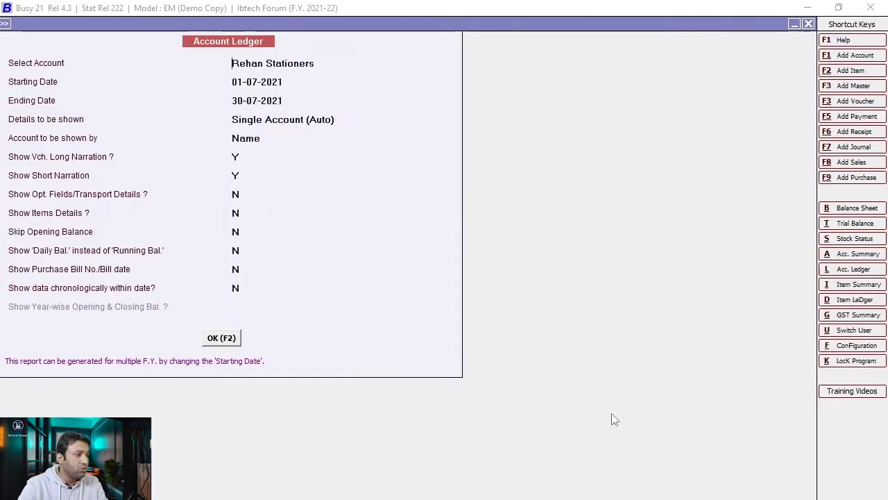
pyautogui.press('F7')
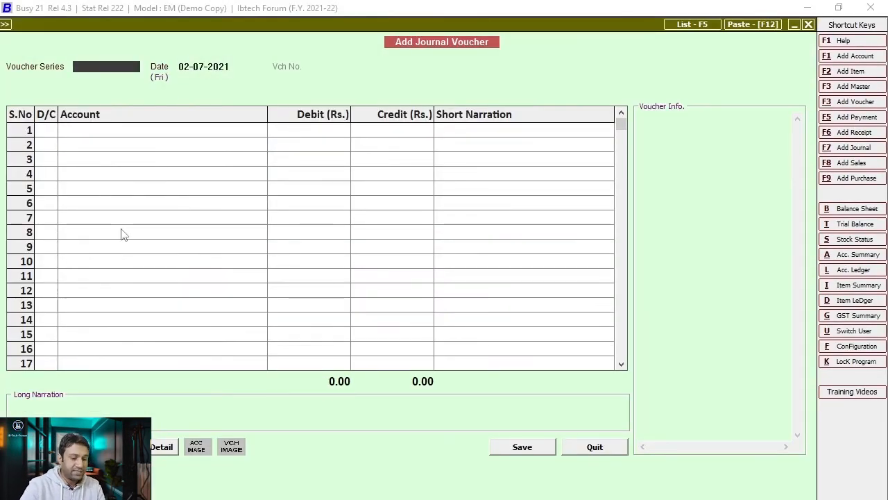
# - Date the voucher 03-07-2021 and debit Rehan Stationers 2,00,000
pyautogui.press('Return')
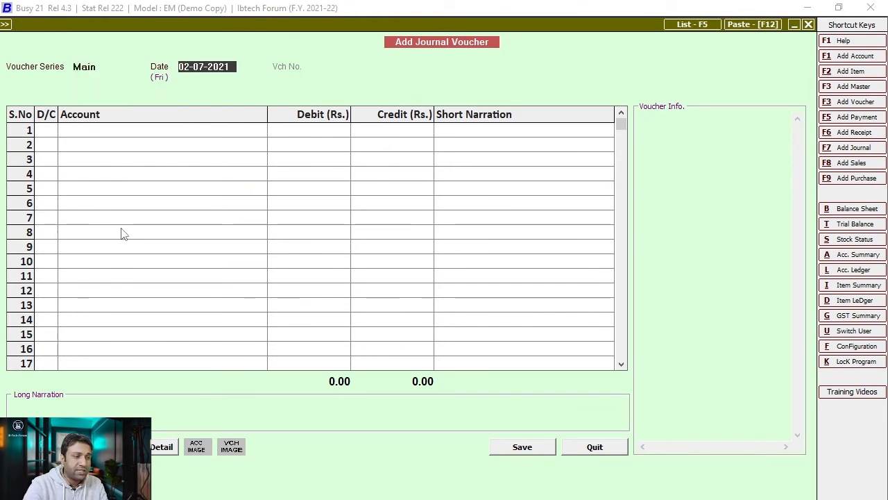
pyautogui.write('0')
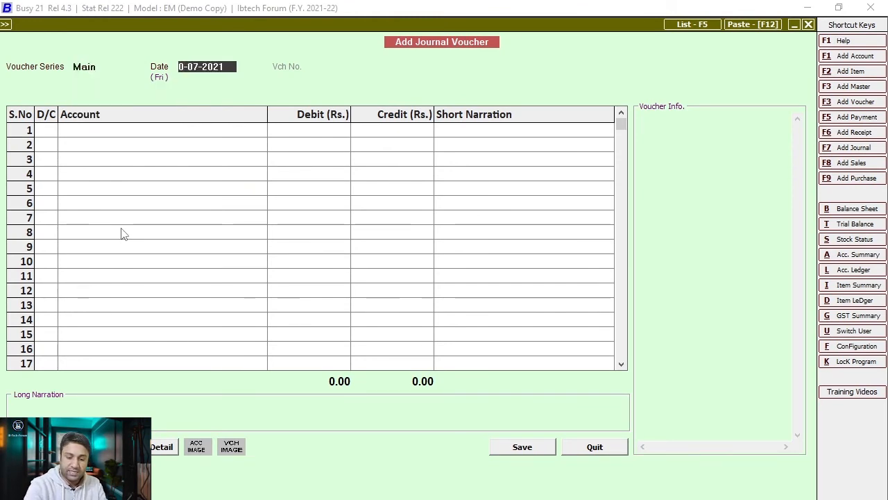
pyautogui.write('3')
pyautogui.press('Return')
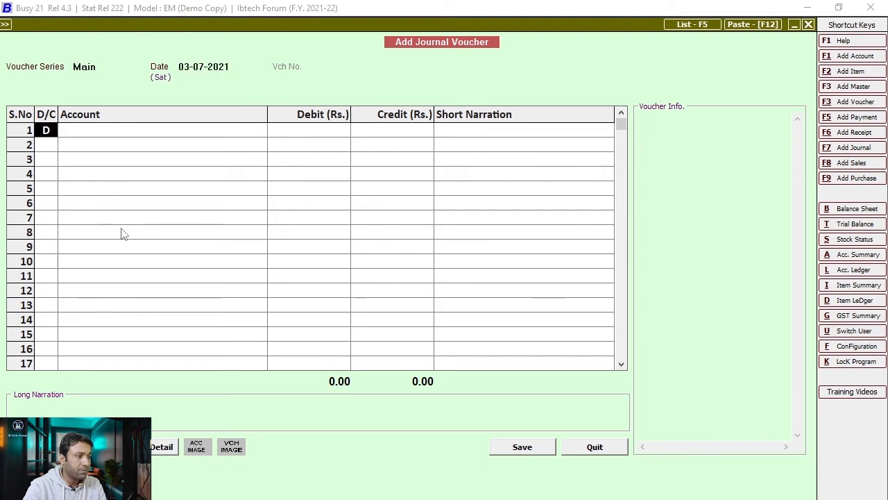
pyautogui.press('Return')
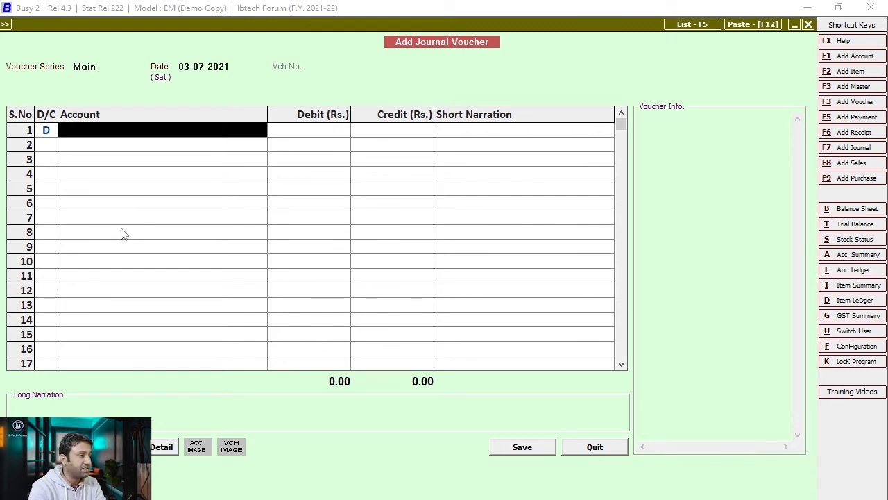
pyautogui.write('rehan')
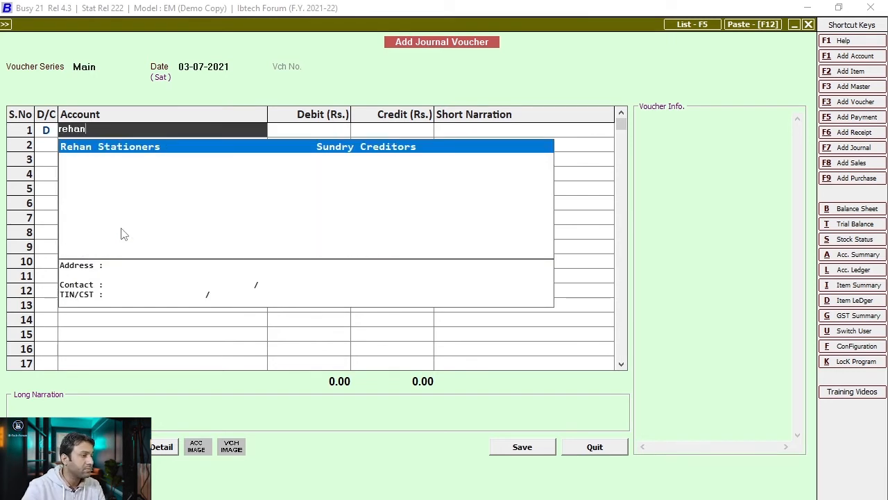
pyautogui.press('Return')
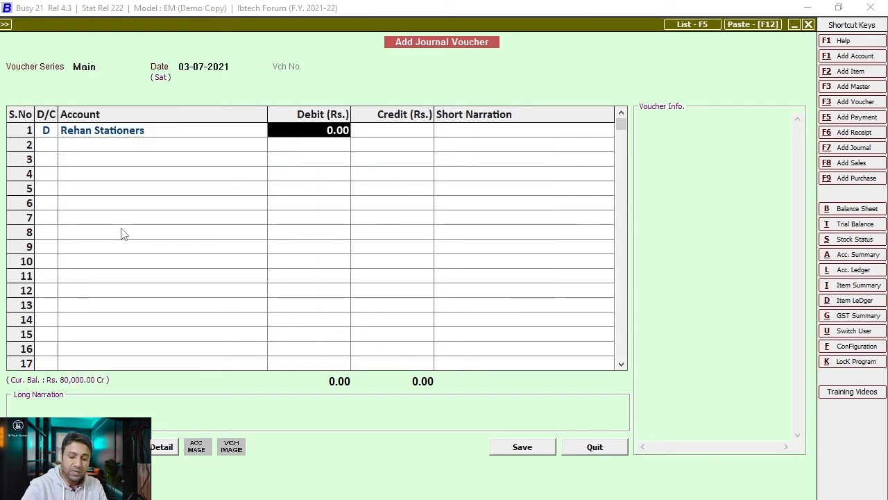
pyautogui.write('2,00,')
pyautogui.write('0000')
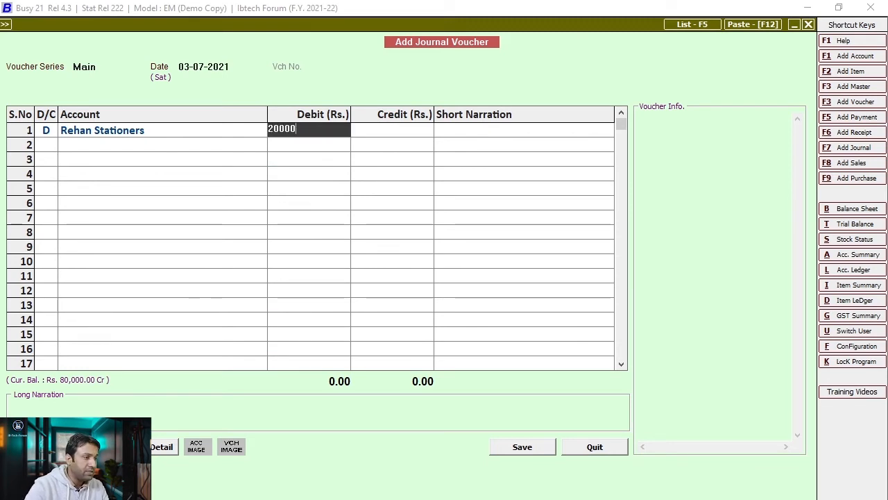
pyautogui.press('Return')
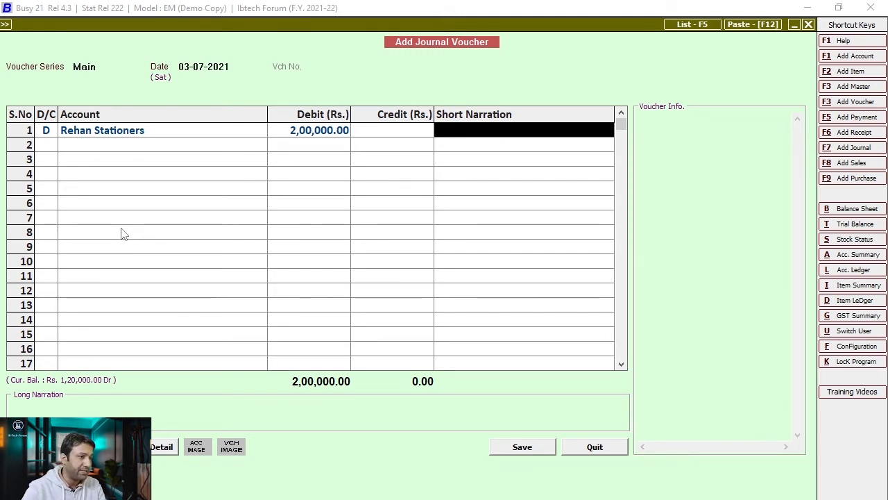
# - Credit Sales with narration 'Sales Qty 100 DC No.#75489' and save the voucher
pyautogui.press('Return')
pyautogui.press('Return')
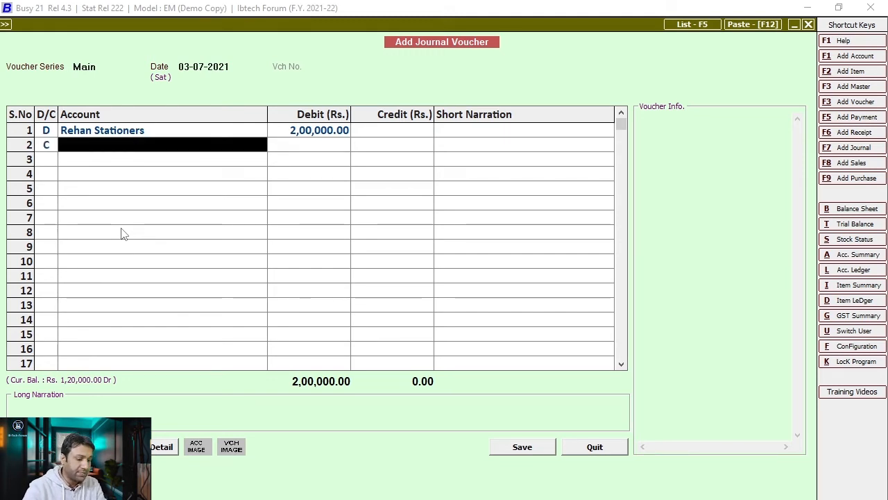
pyautogui.write('sales')
pyautogui.press('Return')
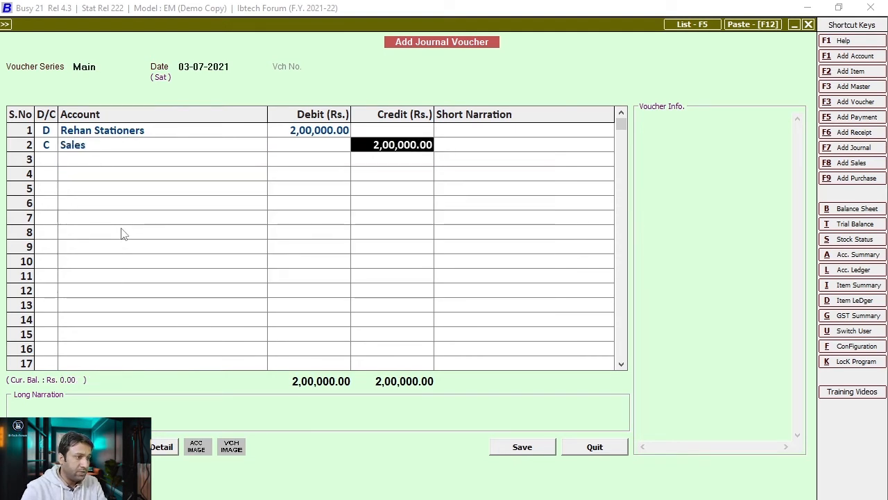
pyautogui.press('Return')
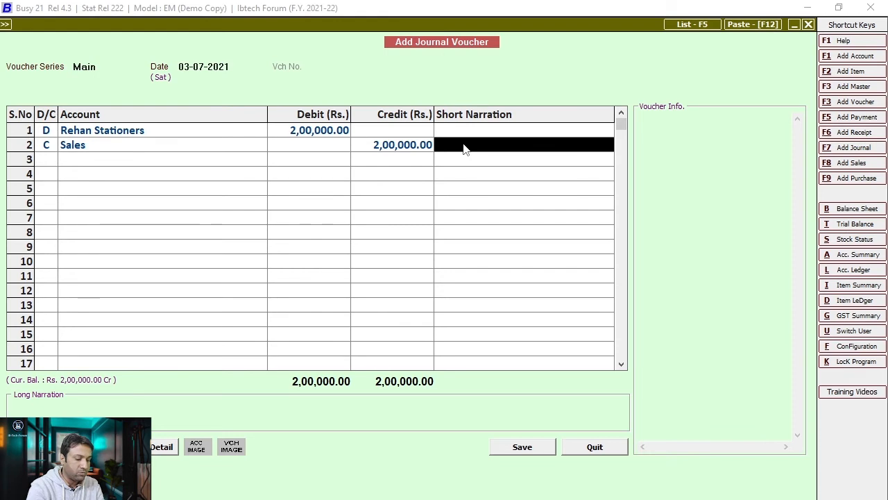
pyautogui.write('Sales')
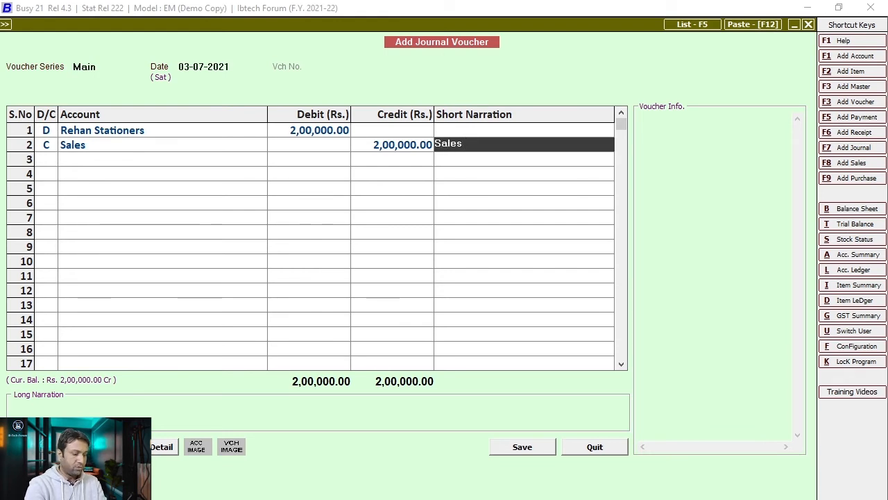
pyautogui.write(' Qty 100')
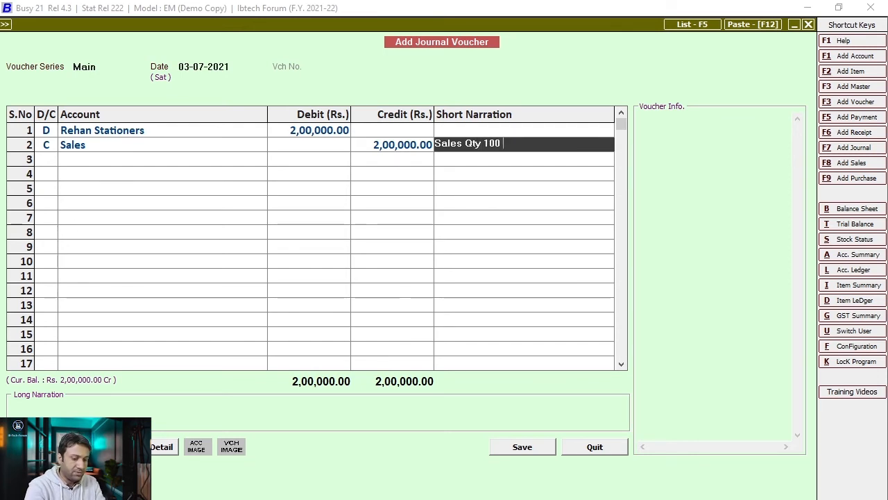
pyautogui.press('BackSpace')
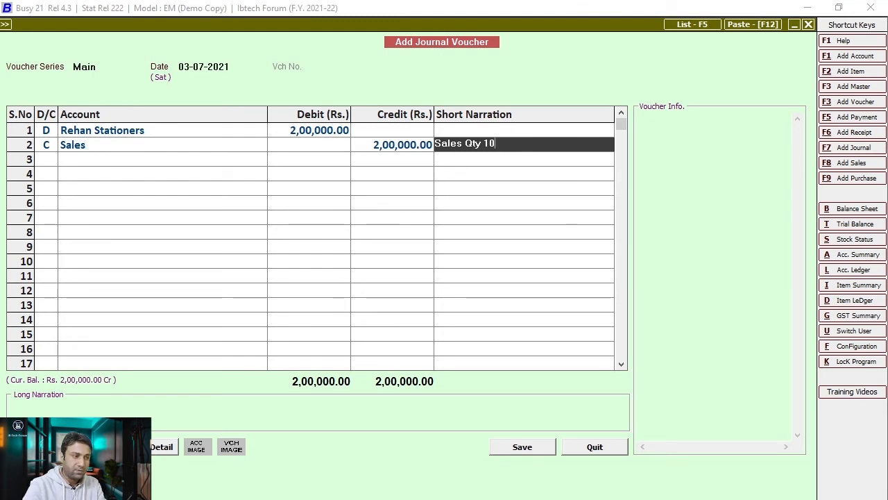
pyautogui.write('0')
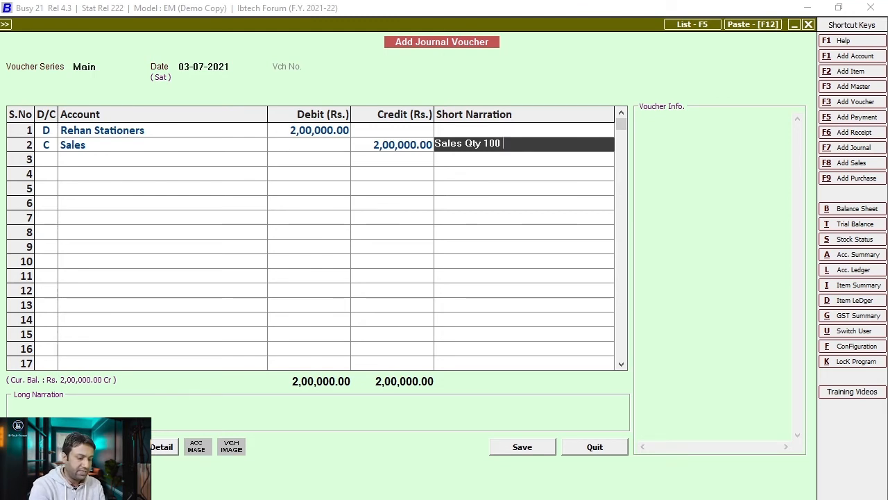
pyautogui.write(' DC N')
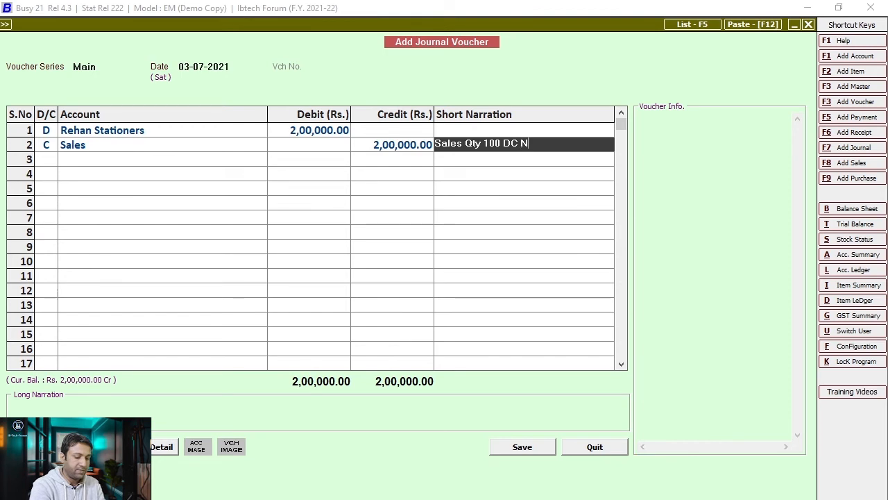
pyautogui.write('ok')
pyautogui.press('BackSpace')
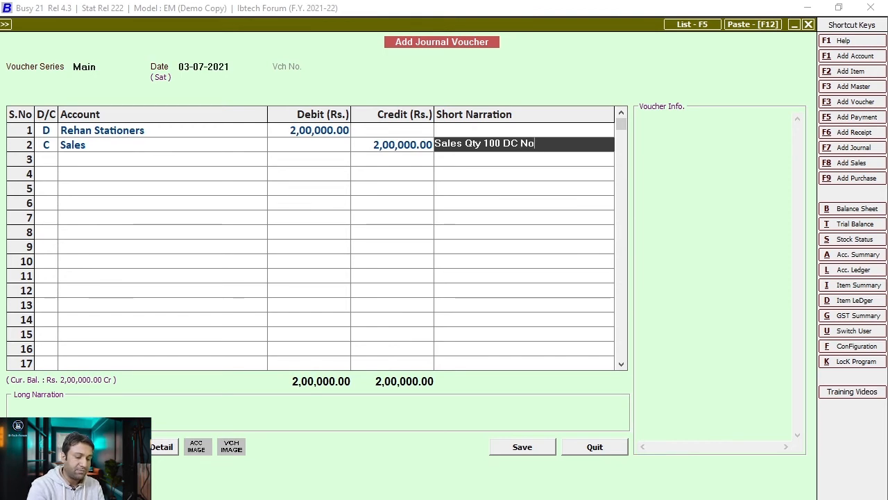
pyautogui.write('.#75489')
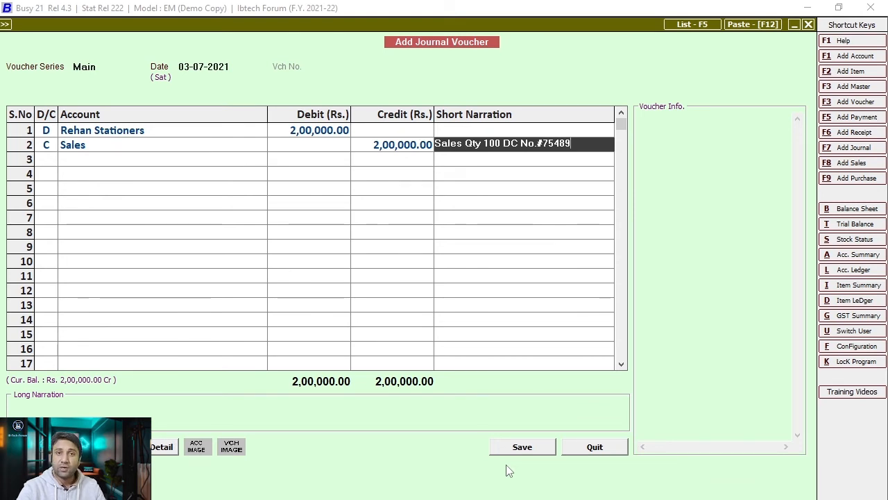
pyautogui.click(521, 447)
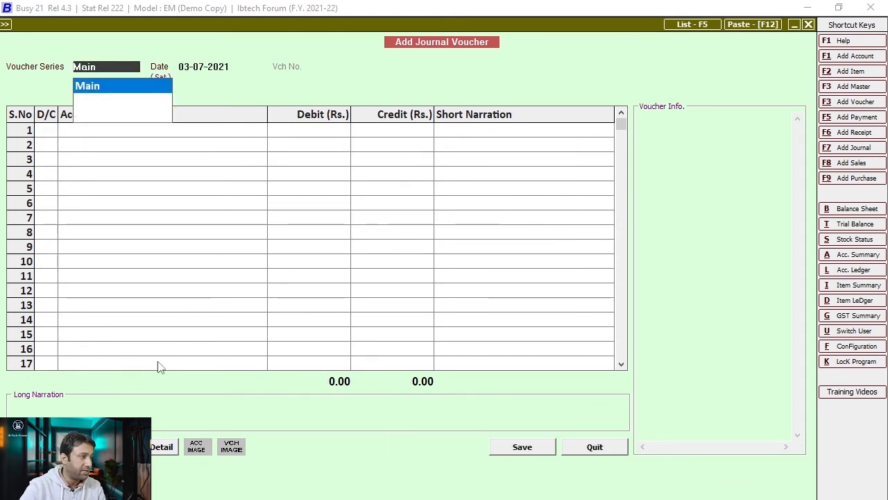
# - Add a Sale Return account under the Sale group as row 1's debit account
pyautogui.press('Return')
pyautogui.press('Return')
pyautogui.press('Return')
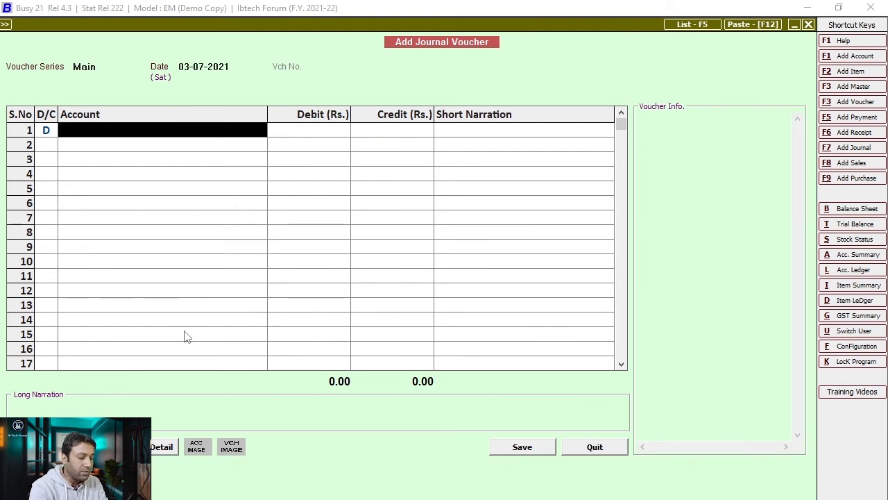
pyautogui.write('sale')
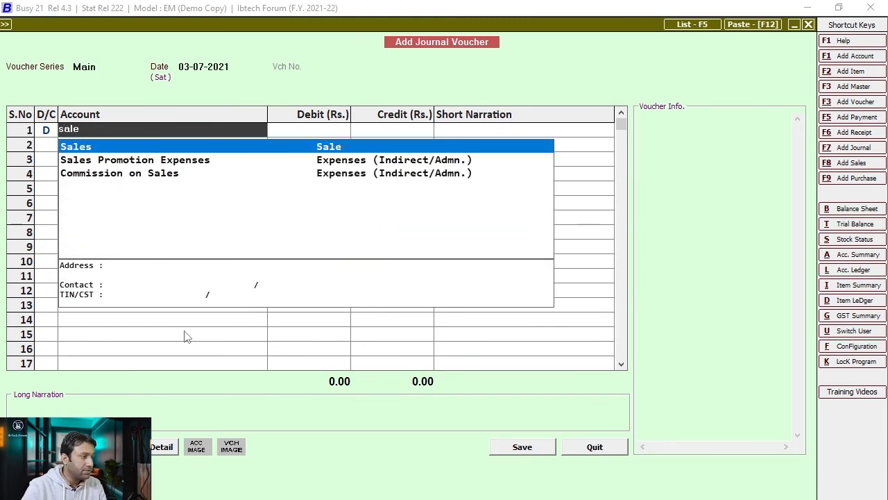
pyautogui.press('Escape')
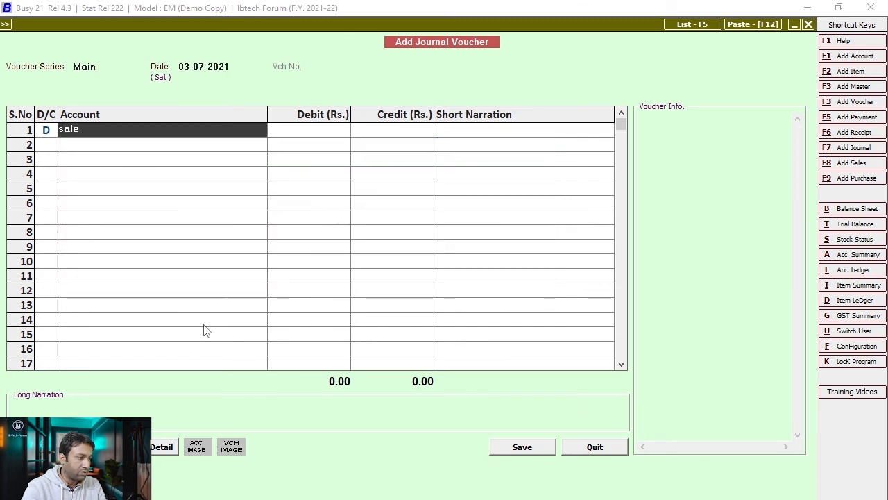
pyautogui.hotkey('alt', 'F1')
pyautogui.write('Sa')
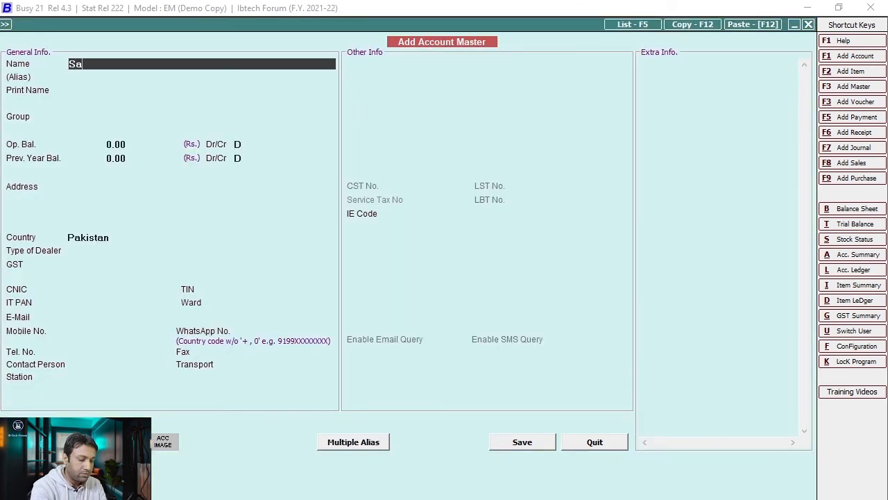
pyautogui.write('le Retun')
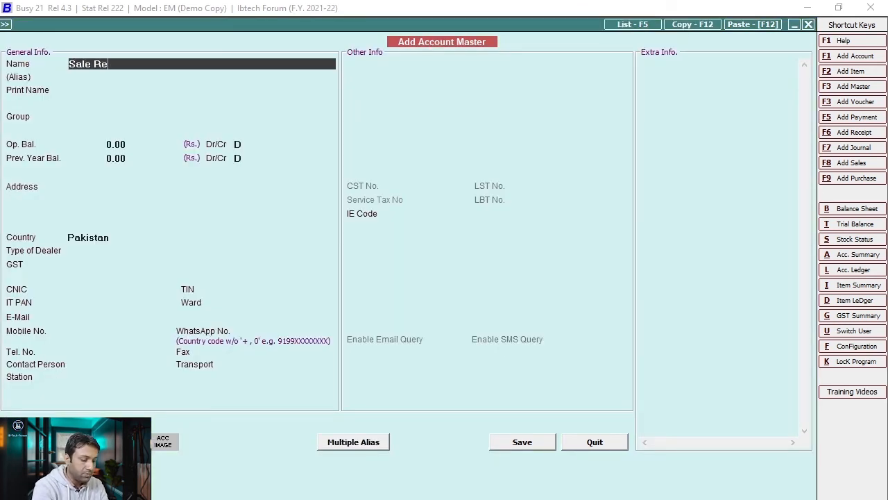
pyautogui.press('BackSpace')
pyautogui.write('rn')
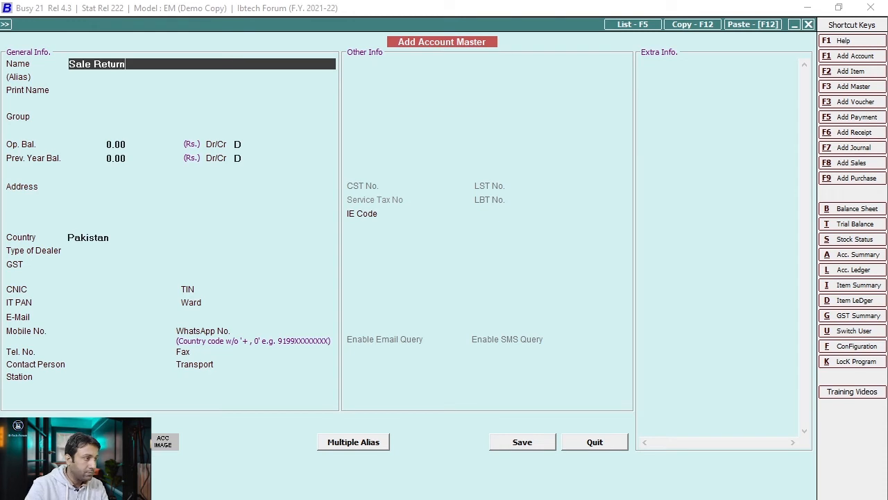
pyautogui.press('Return')
pyautogui.press('Return')
pyautogui.press('Return')
pyautogui.write('sale')
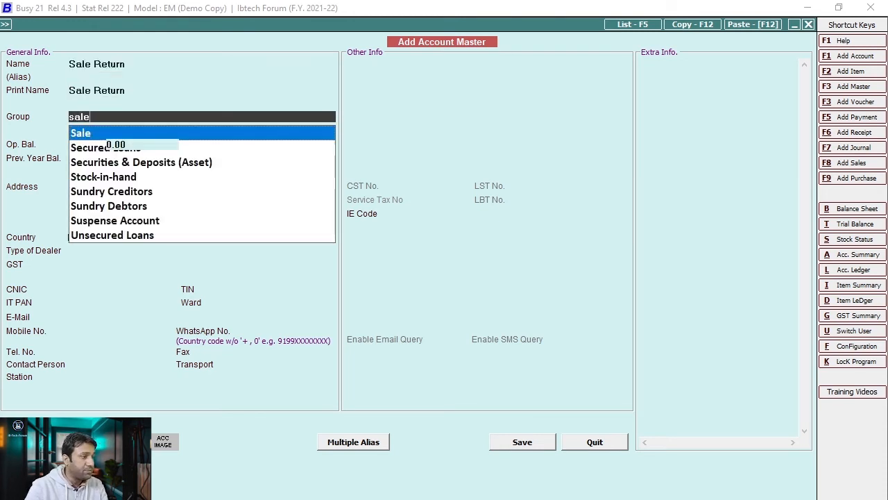
pyautogui.press('Return')
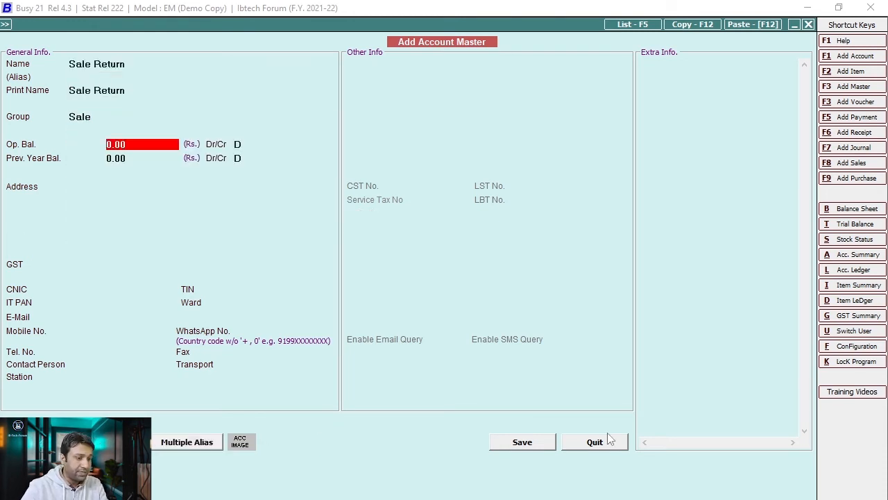
pyautogui.click(519, 446)
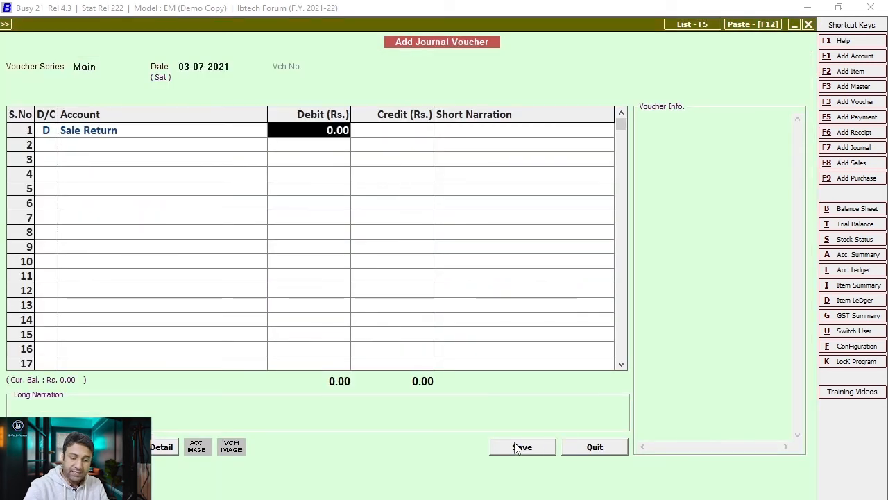
# - Debit Sale Return 50,000, credit Rehan Stationers, and add narration 'Sale Return Against Supplies.'
pyautogui.write('50000')
pyautogui.press('Return')
pyautogui.press('Return')
pyautogui.press('Return')
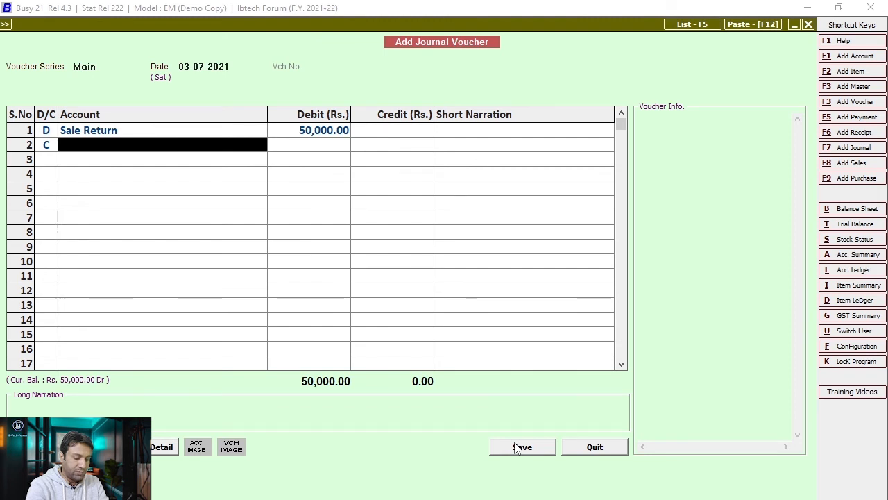
pyautogui.write('rehan')
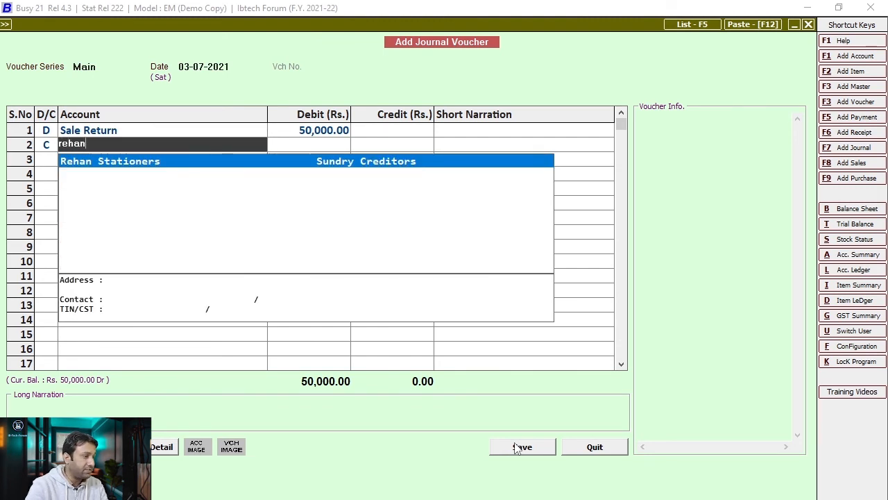
pyautogui.press('Return')
pyautogui.press('Return')
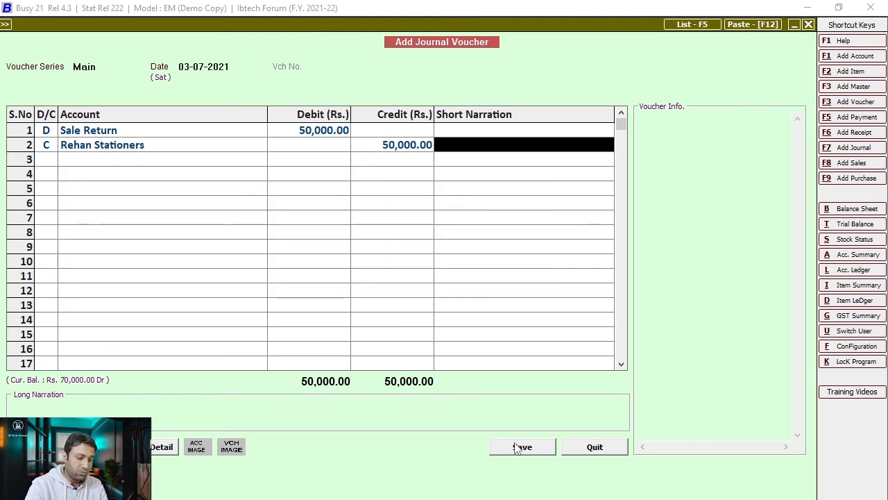
pyautogui.write('Sale Re')
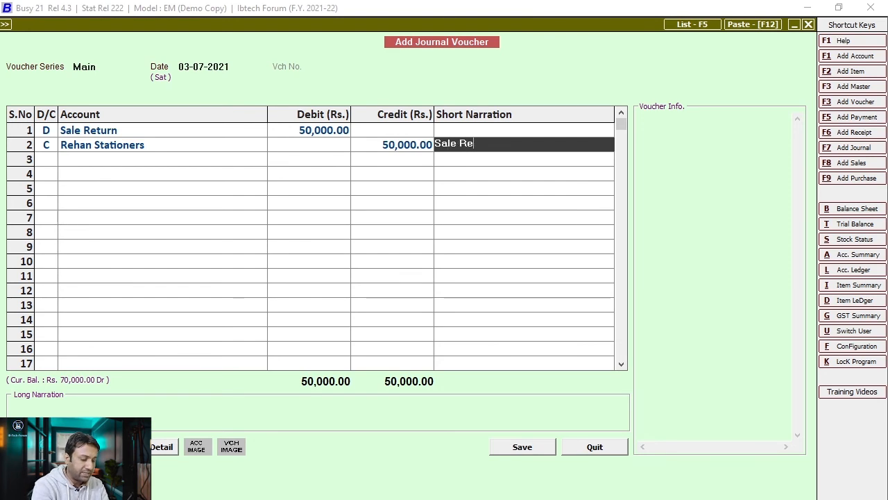
pyautogui.write('turn A')
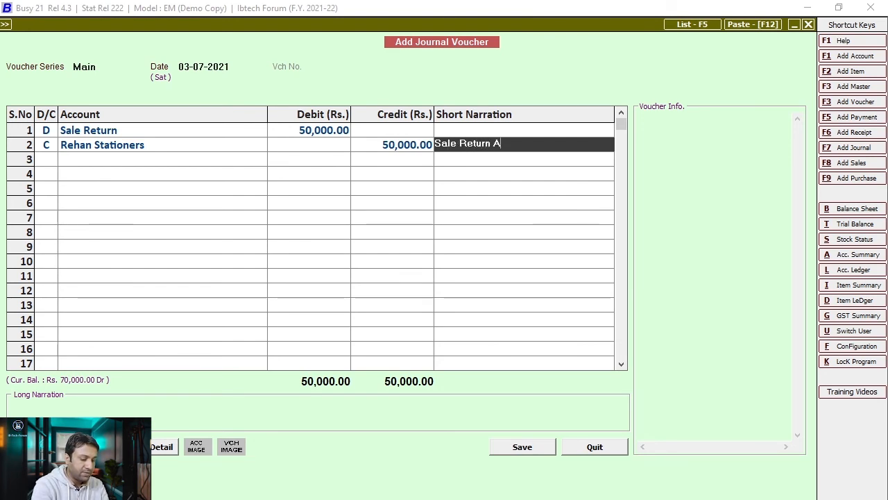
pyautogui.write('gainst ')
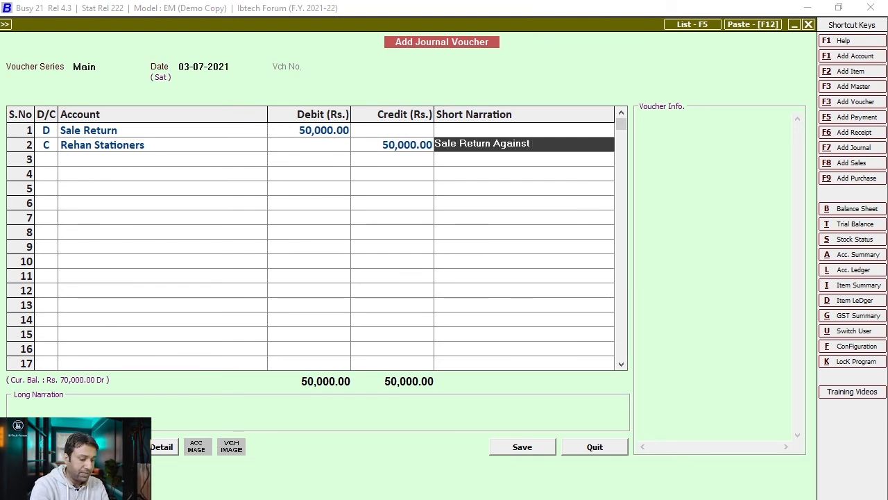
pyautogui.write('Supplies')
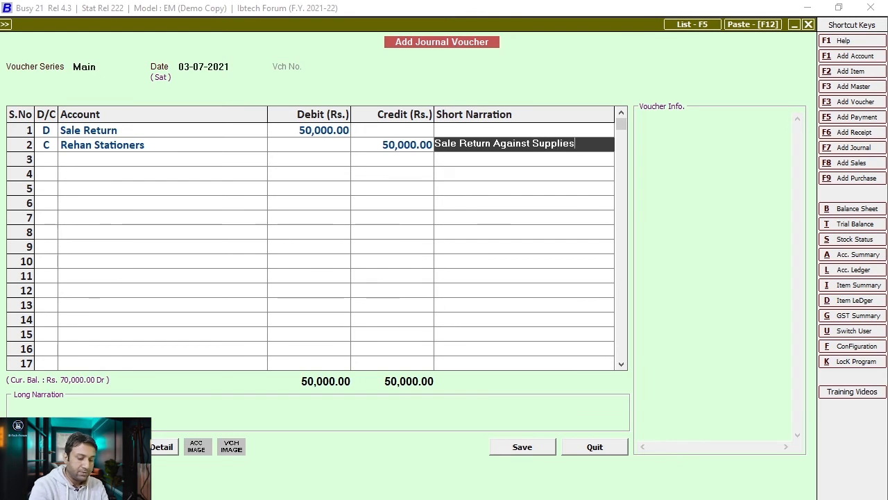
pyautogui.write('.')
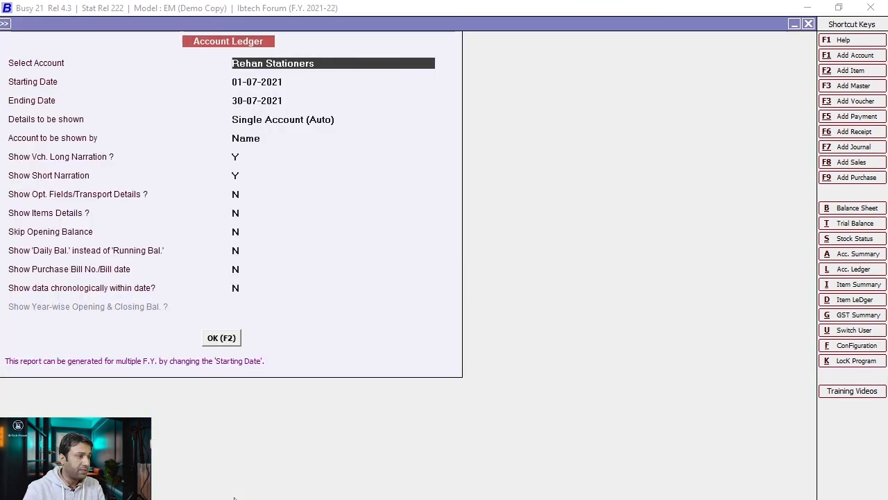
# - Open Rehan Stationers' July ledger and review its entries through the 70,000 Dr closing balance
pyautogui.click(211, 342)
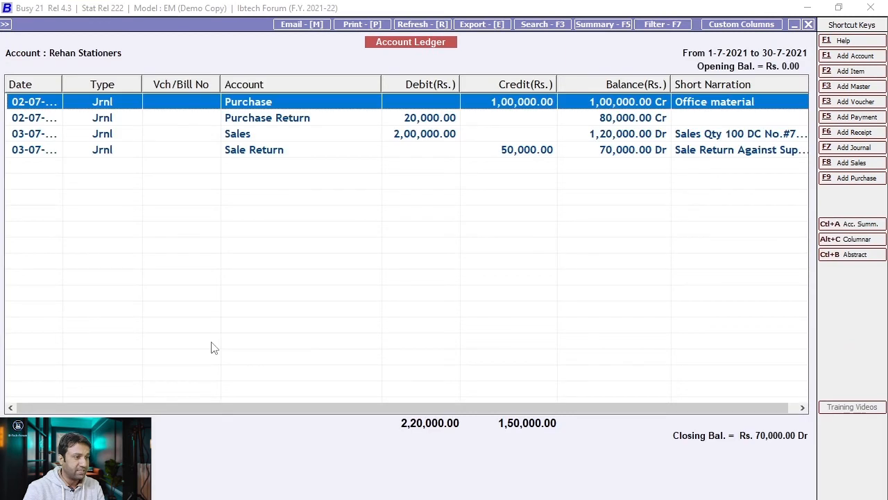
pyautogui.press('Down')
pyautogui.press('Down')
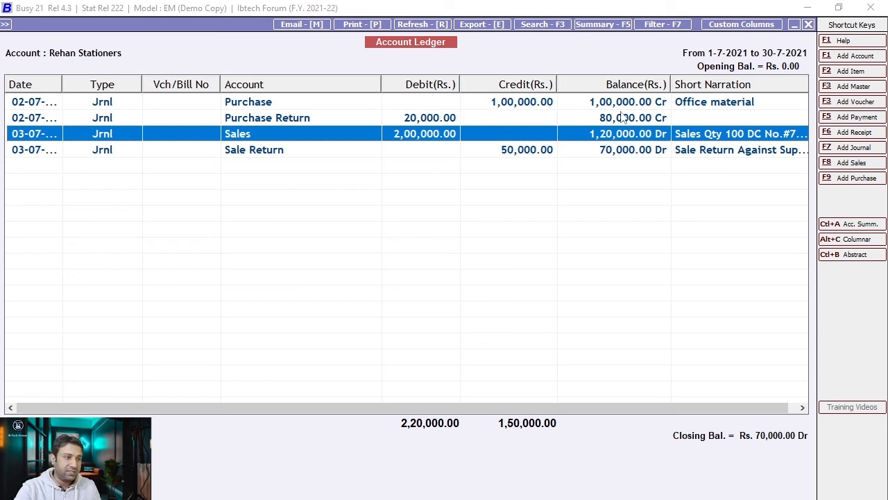
pyautogui.moveTo(691, 407); pyautogui.dragTo(767, 423)
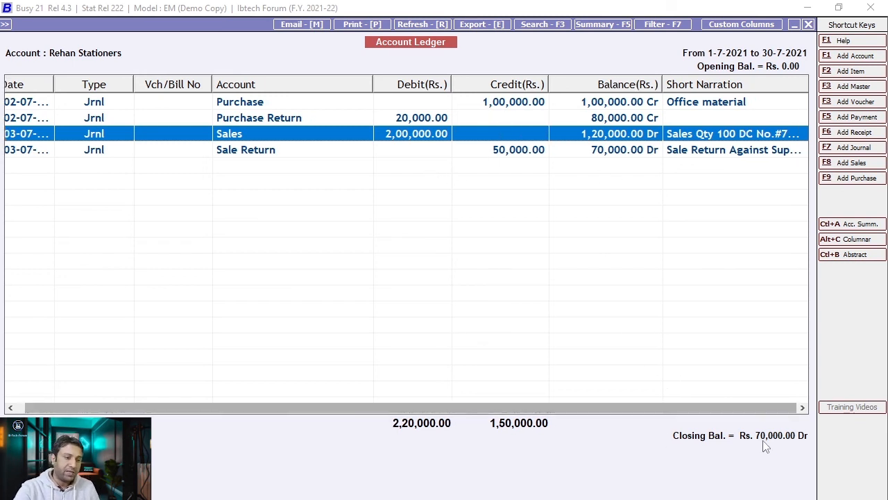